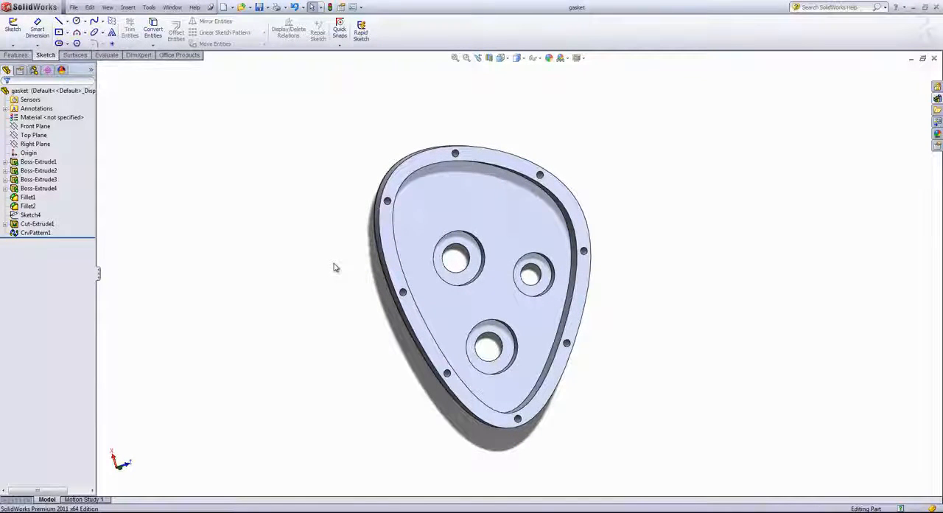
# Step: Start a sketch on the cover's top rim face, view it normal to the plane, and convert the face's outer boundary into sketch geometry
pyautogui.click(392, 254)
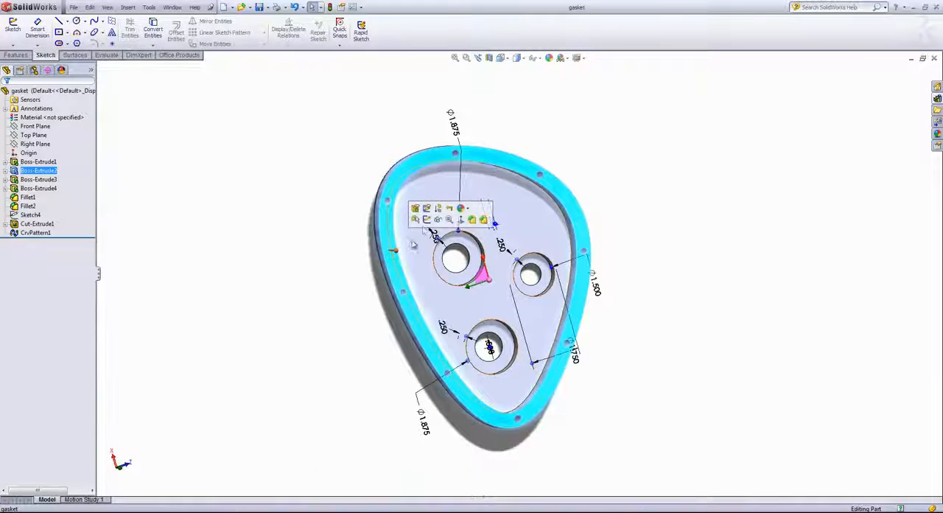
pyautogui.click(426, 219)
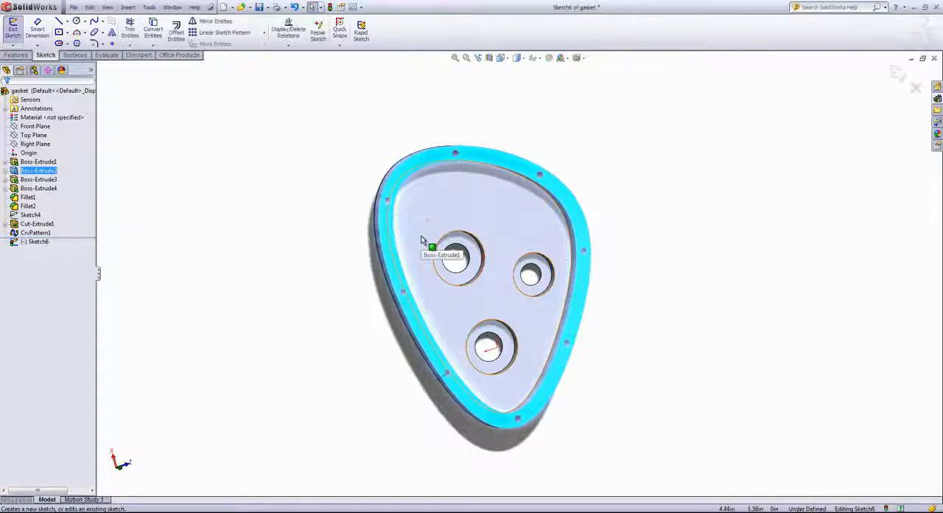
pyautogui.press('space')
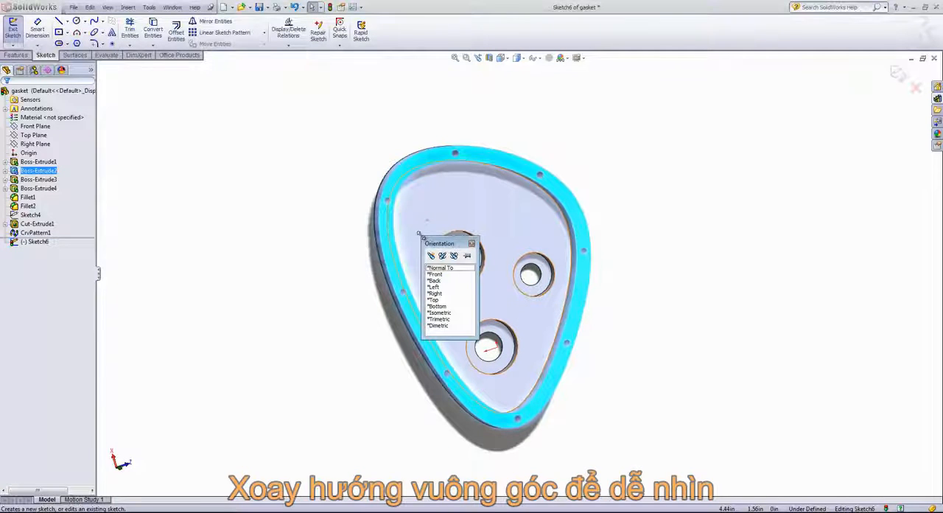
pyautogui.click(446, 268)
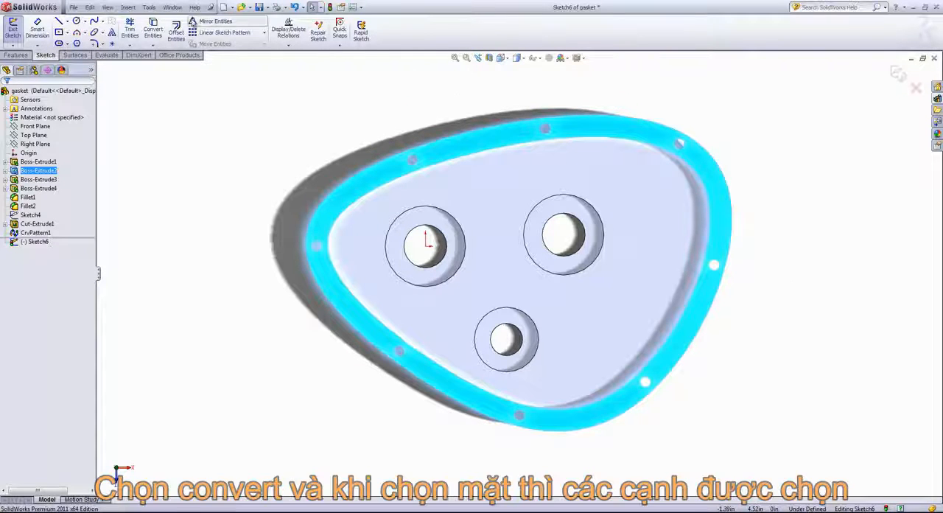
pyautogui.click(152, 30)
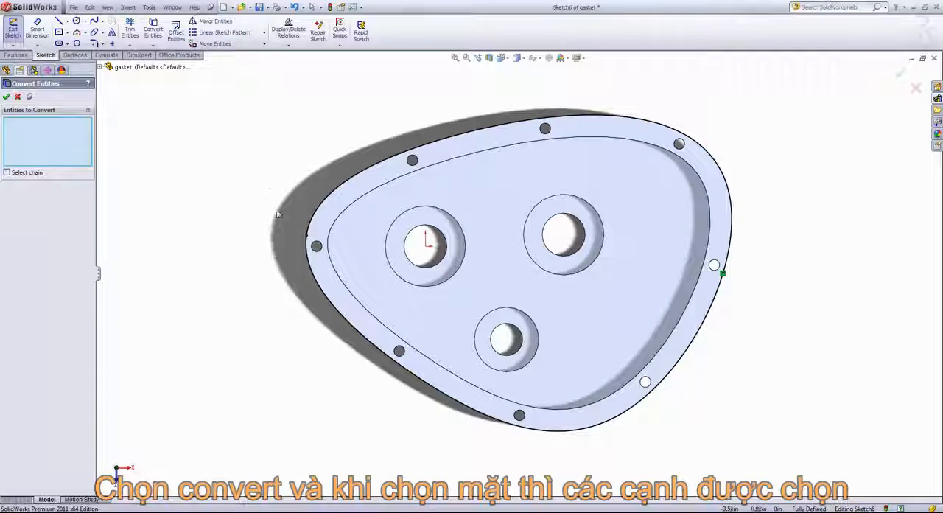
# Step: Convert the rim's inner edge and the eight bolt hole edges into the sketch
pyautogui.click(370, 192)
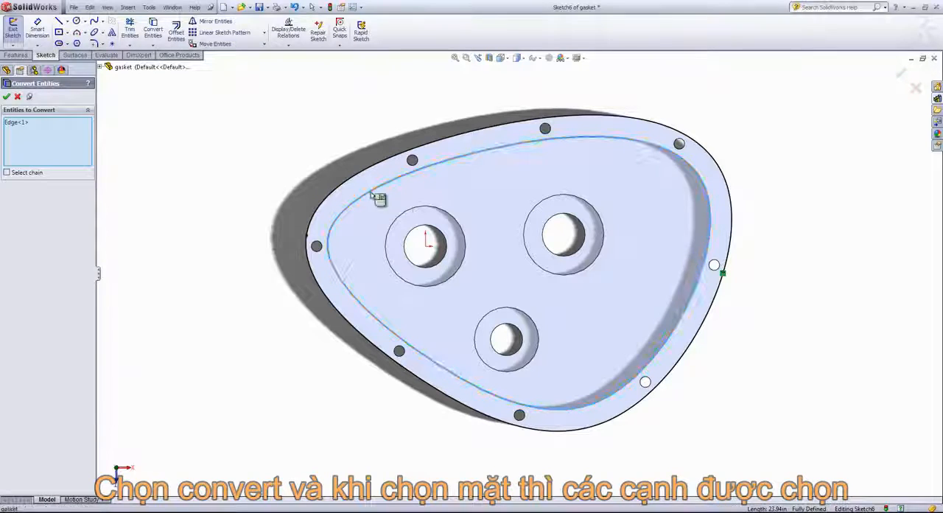
pyautogui.click(420, 169)
pyautogui.click(545, 129)
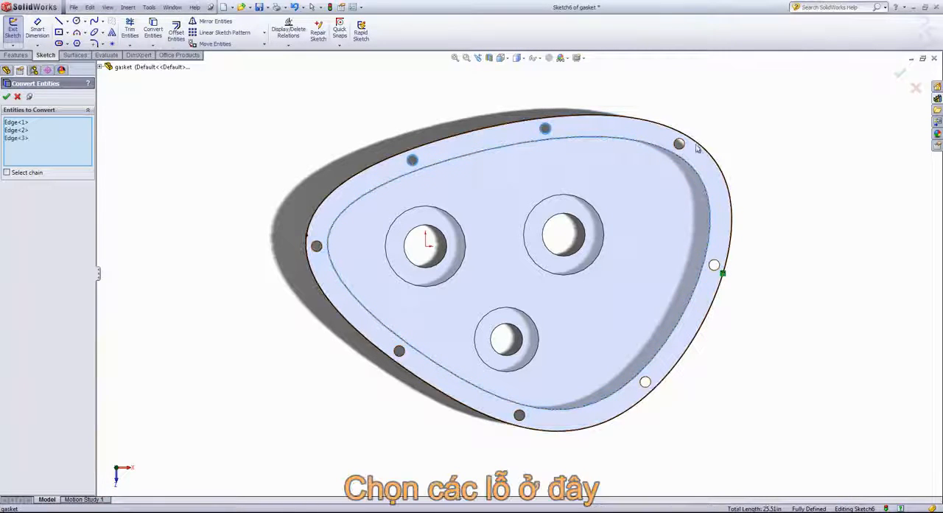
pyautogui.click(678, 143)
pyautogui.click(715, 265)
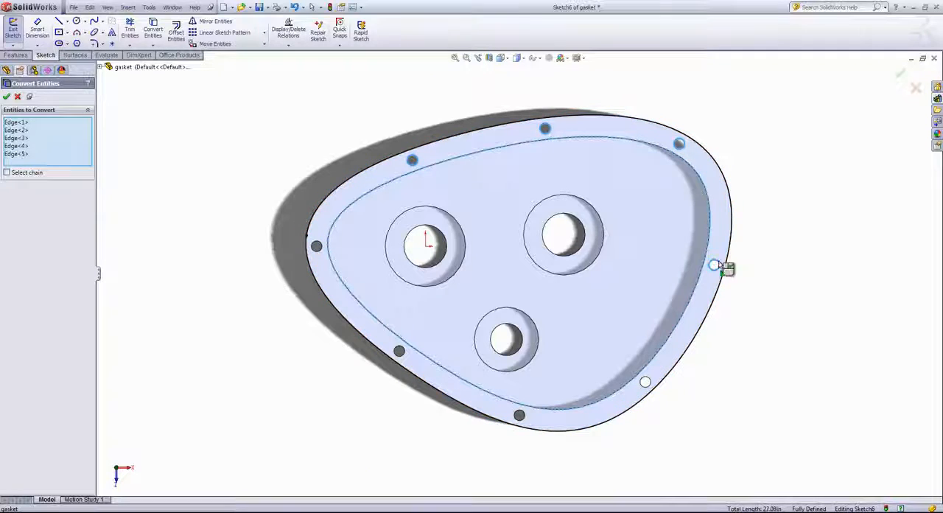
pyautogui.click(646, 381)
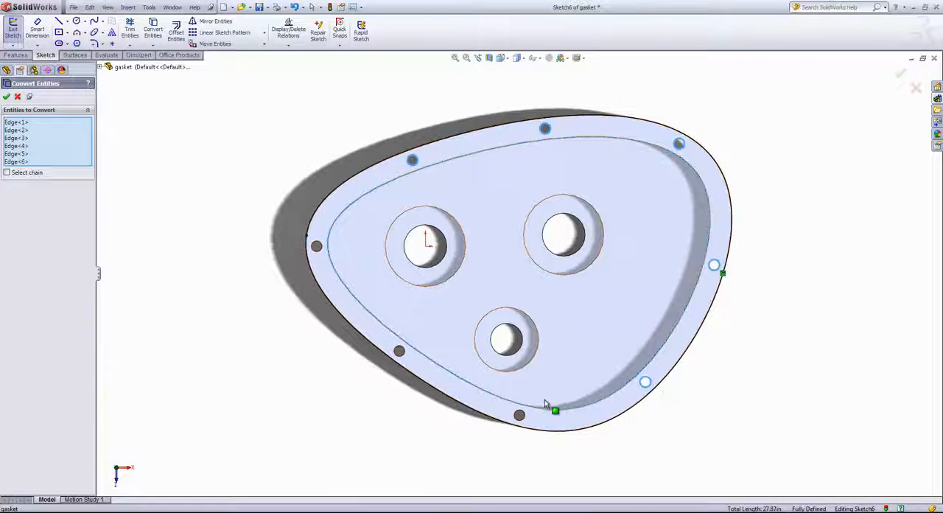
pyautogui.click(520, 415)
pyautogui.click(401, 354)
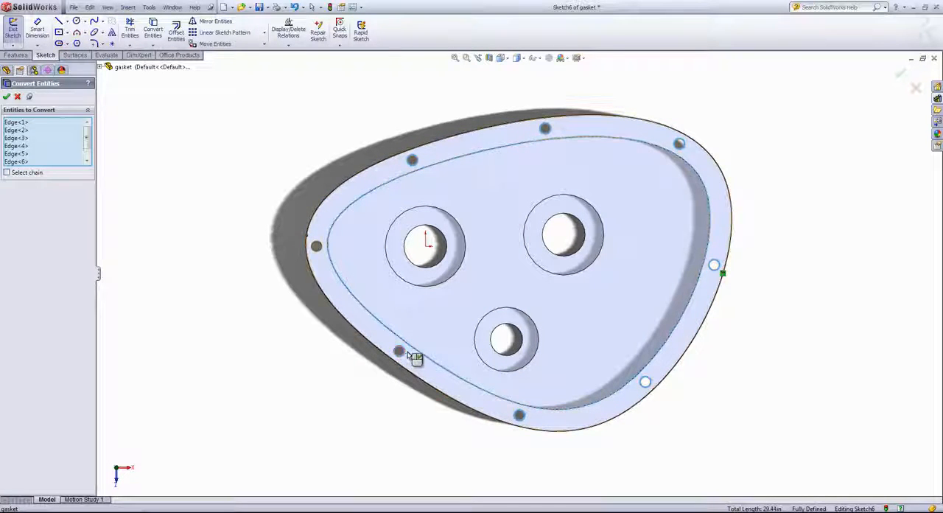
pyautogui.click(319, 250)
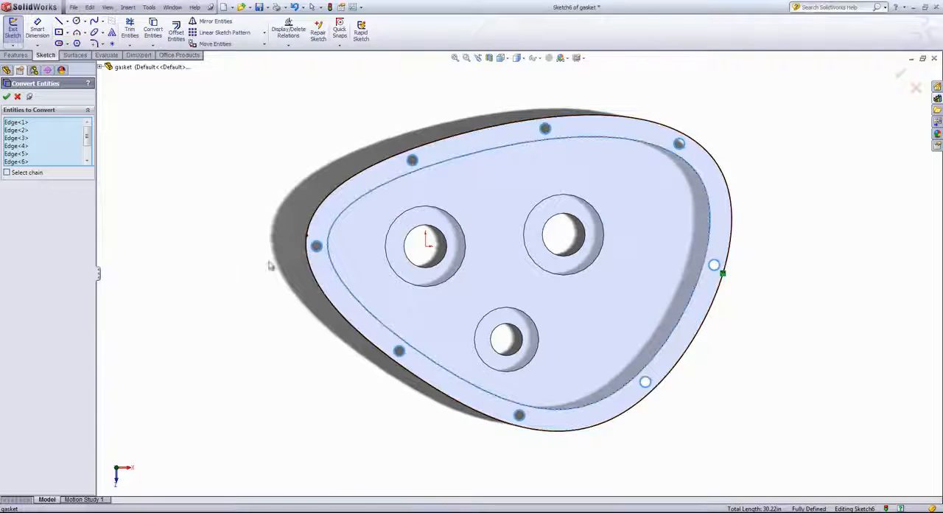
pyautogui.click(6, 98)
pyautogui.moveTo(226, 284); pyautogui.dragTo(73, 169, button='middle')
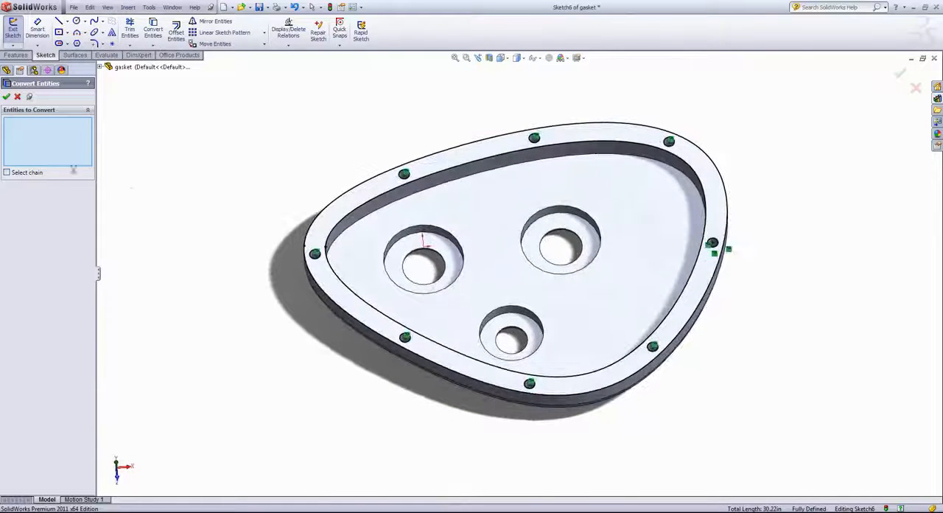
pyautogui.click(6, 98)
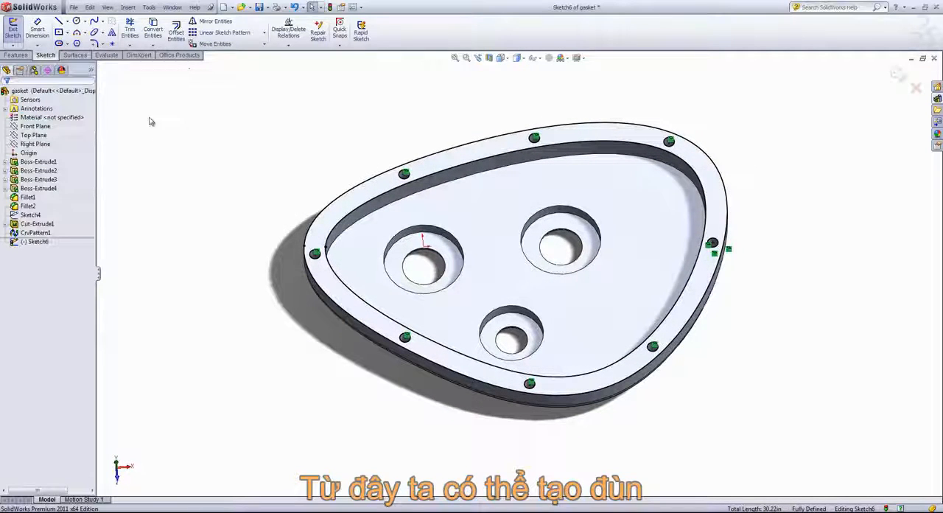
# Step: Extrude the rim sketch as a blind boss 0.05 in upward with Merge result turned off to make a separate gasket body
pyautogui.click(14, 55)
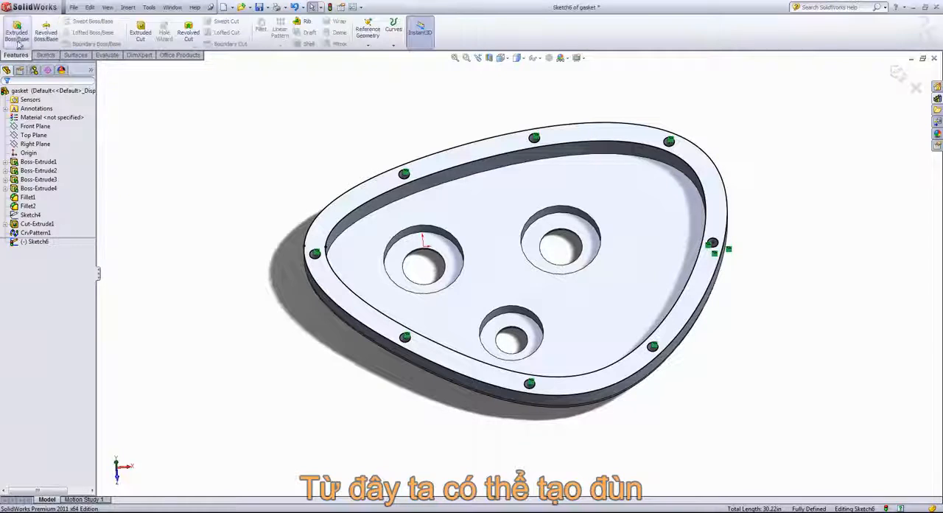
pyautogui.click(16, 33)
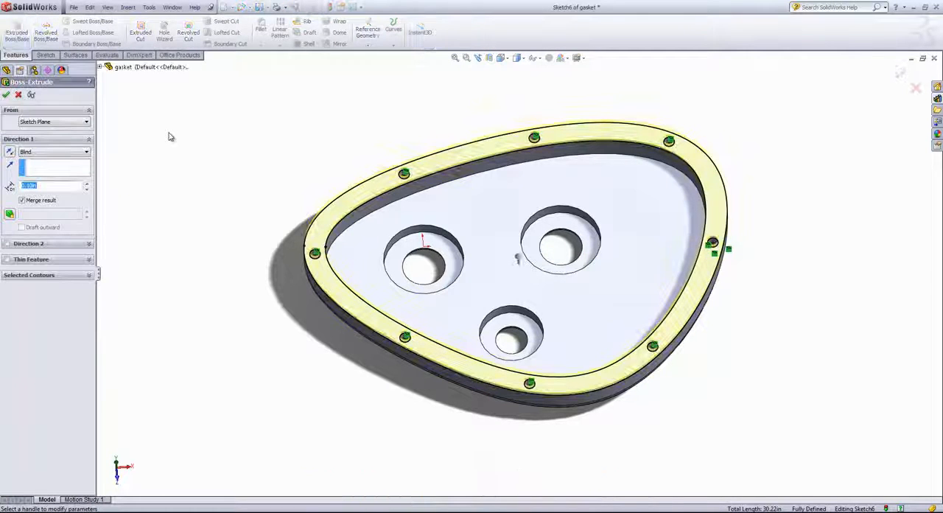
pyautogui.moveTo(231, 179); pyautogui.dragTo(225, 88, button='middle')
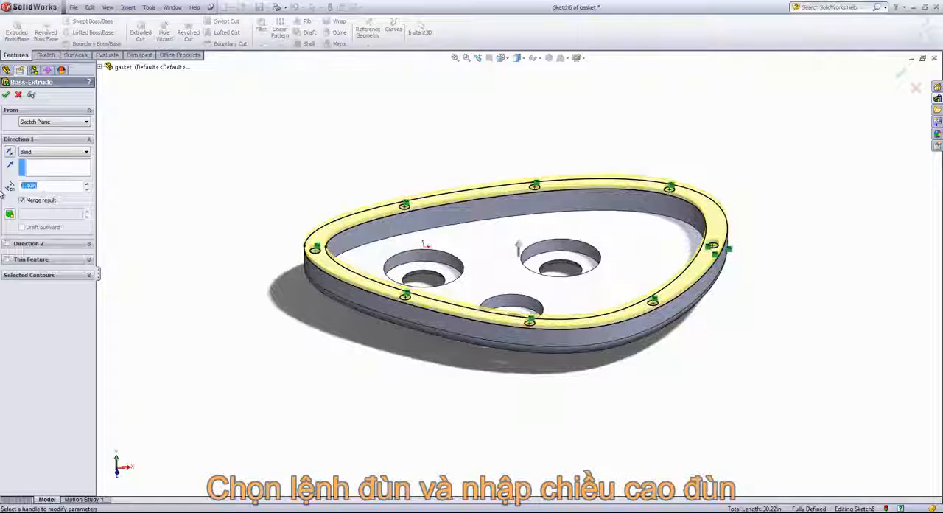
pyautogui.write('.')
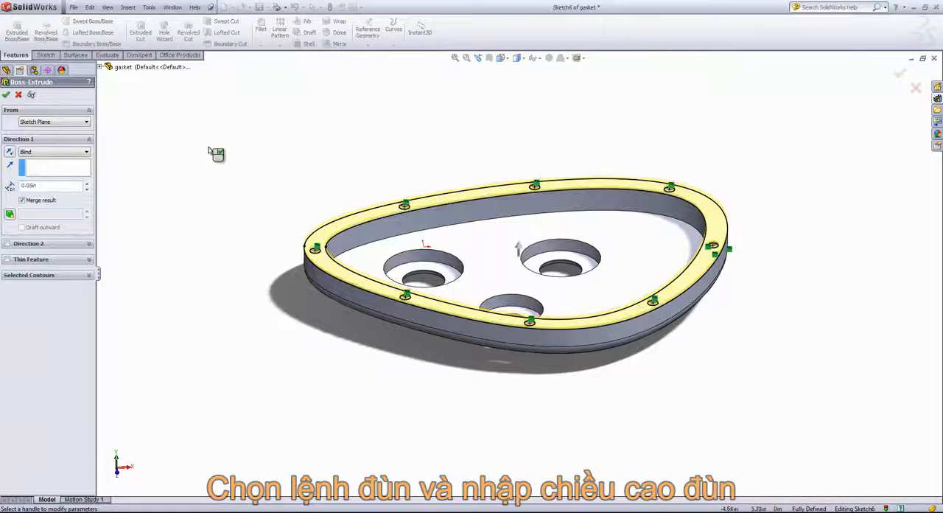
pyautogui.moveTo(213, 154); pyautogui.dragTo(225, 86, button='middle')
pyautogui.moveTo(298, 204); pyautogui.dragTo(343, 267, button='middle')
pyautogui.click(23, 200)
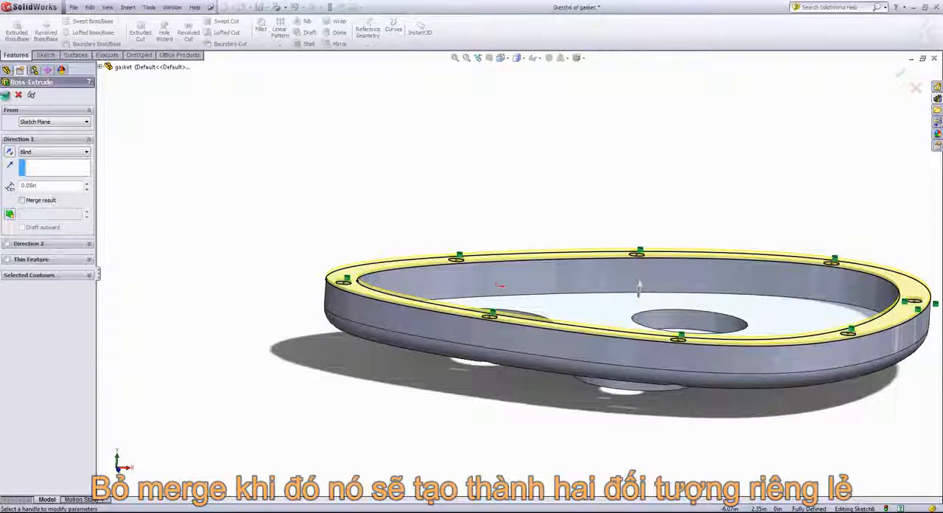
pyautogui.click(6, 96)
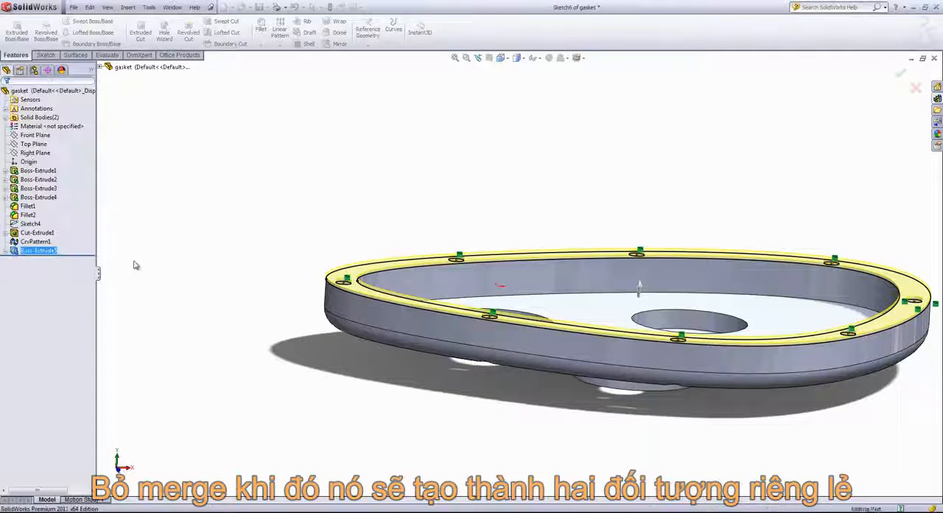
pyautogui.click(286, 258)
# Step: Inspect the part's solid bodies by expanding their list and highlighting CrvPattern1 and Boss-Extrude5 in turn
pyautogui.moveTo(374, 292); pyautogui.dragTo(386, 269, button='middle')
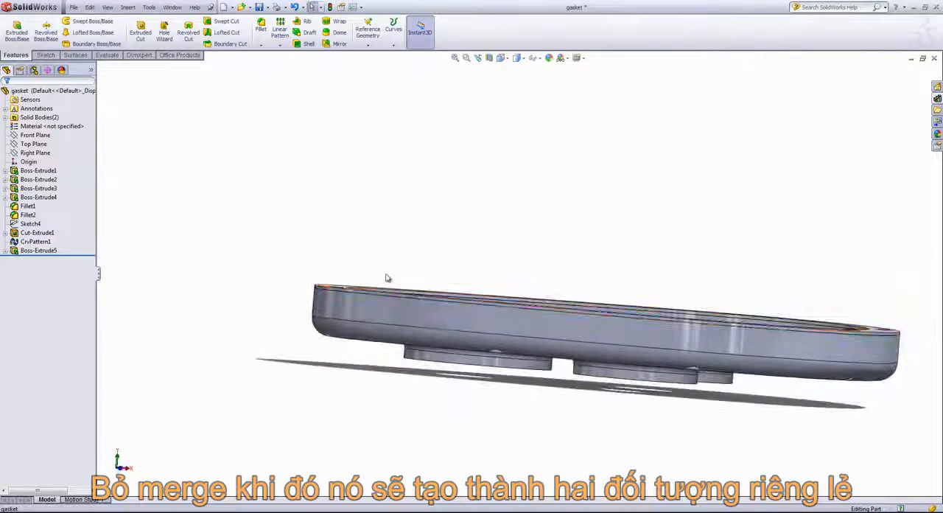
pyautogui.moveTo(299, 242); pyautogui.dragTo(286, 297, button='middle')
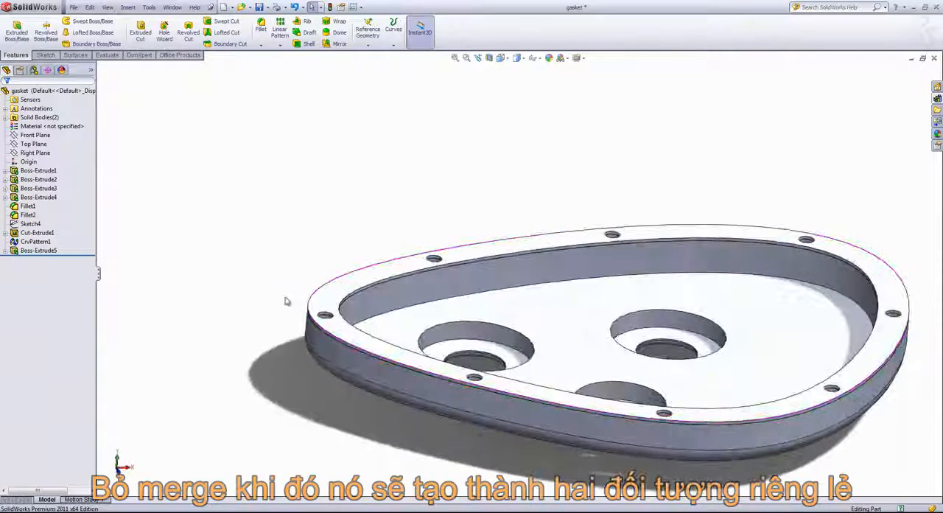
pyautogui.click(6, 118)
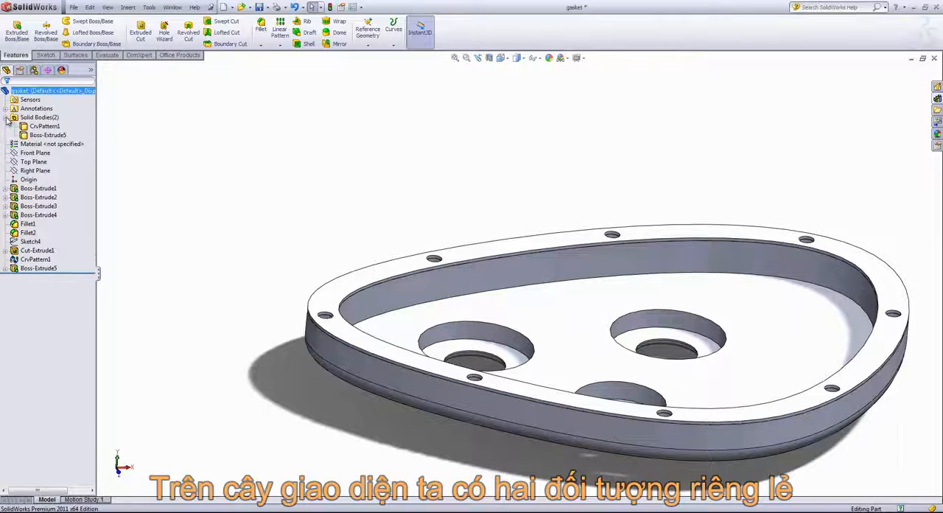
pyautogui.click(44, 126)
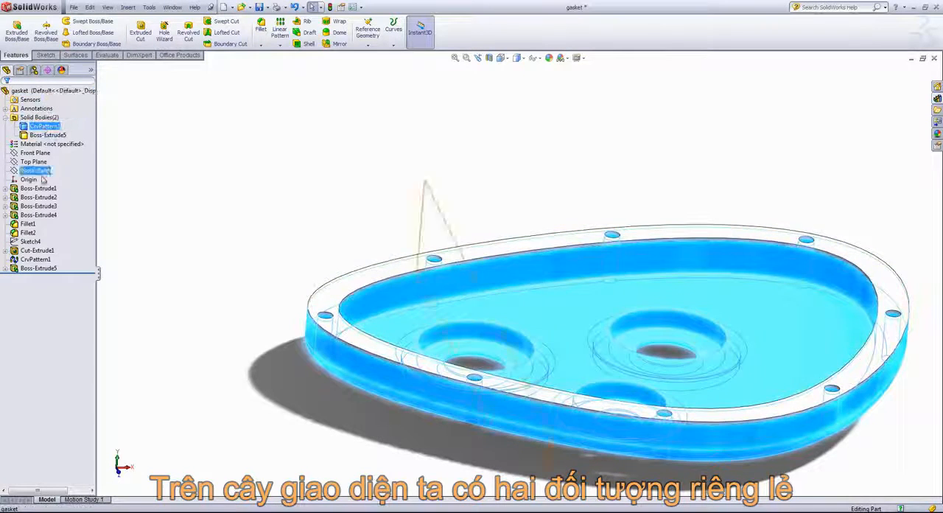
pyautogui.click(48, 135)
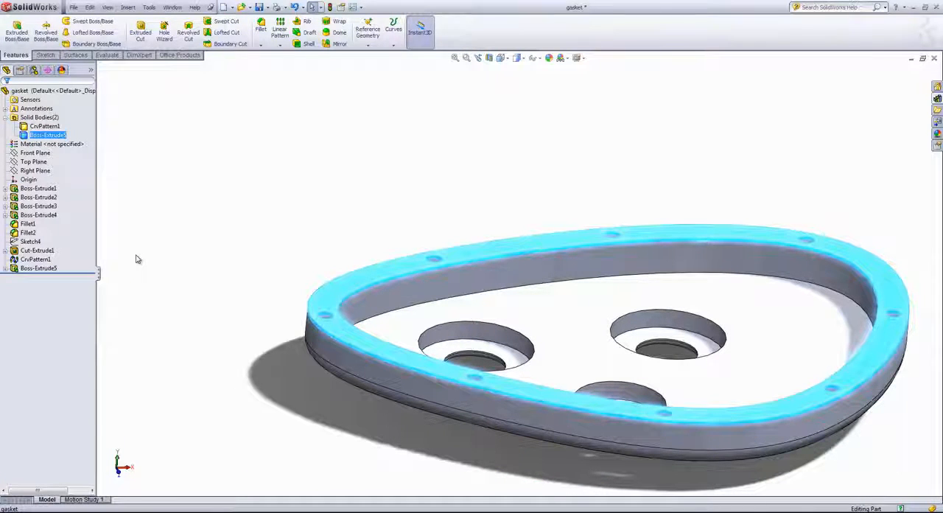
pyautogui.click(273, 191)
# Step: Start a sketch on the gasket body's top face and convert its outer edge into the sketch
pyautogui.moveTo(280, 187); pyautogui.dragTo(258, 237, button='middle')
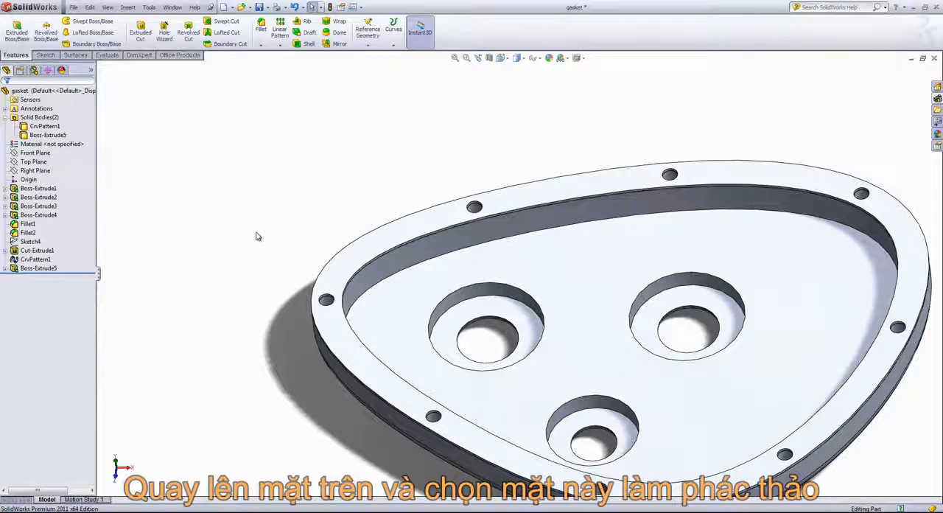
pyautogui.click(345, 267)
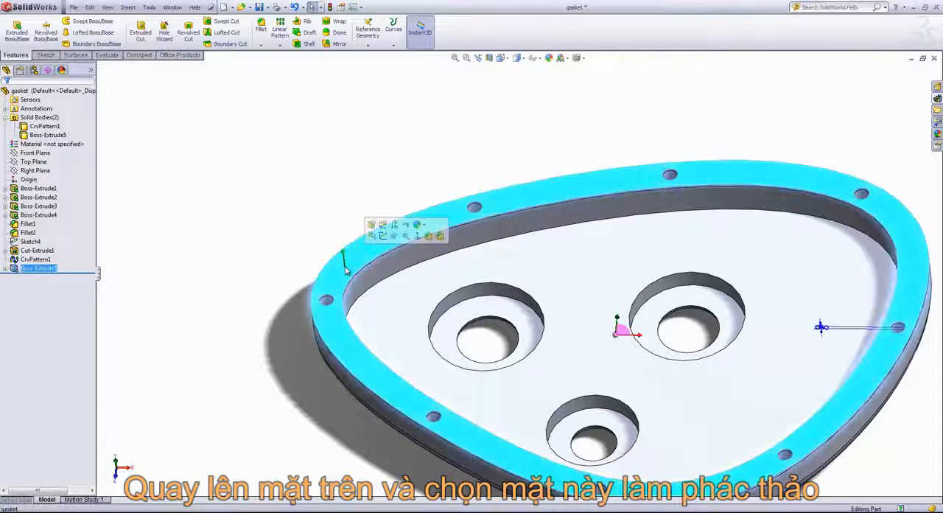
pyautogui.click(383, 235)
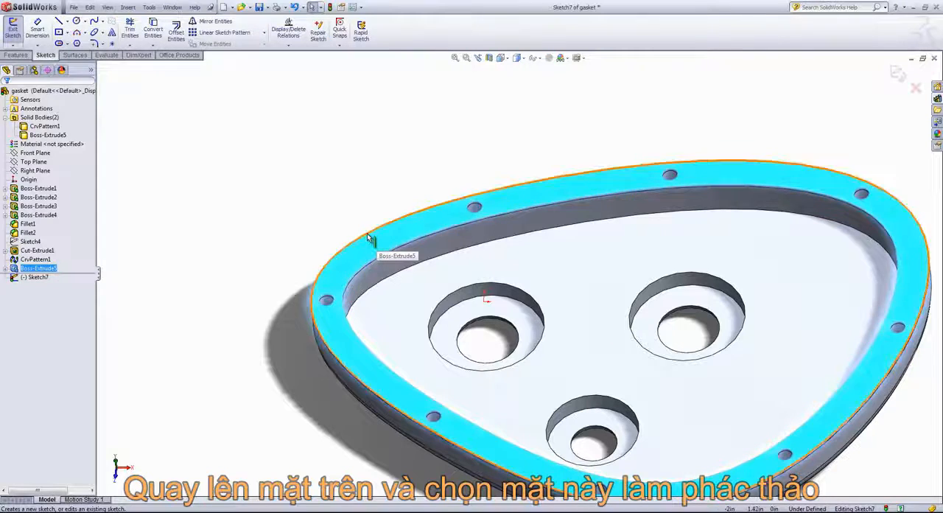
pyautogui.click(368, 232)
pyautogui.click(153, 29)
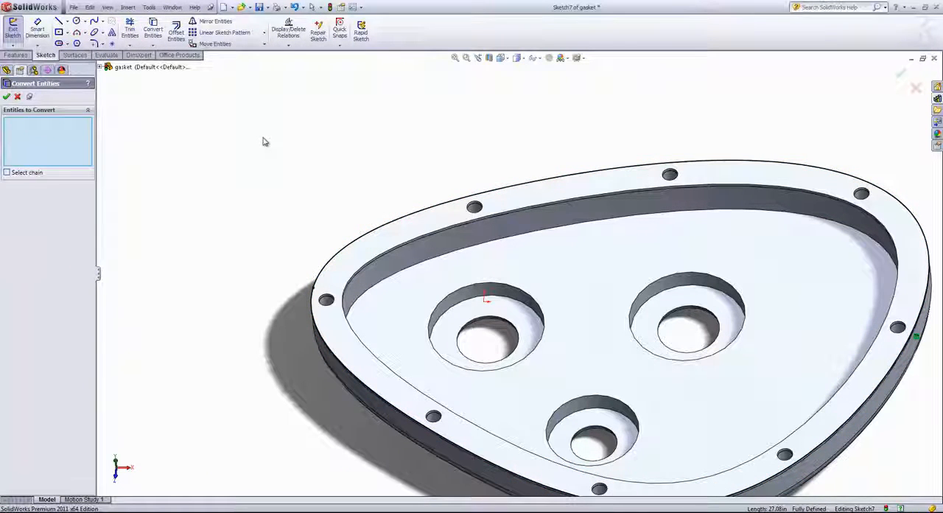
# Step: Extrude the converted outline 0.05 in as a one-direction thin feature, 0.50 in thick inward, with Merge result turned off
pyautogui.click(14, 55)
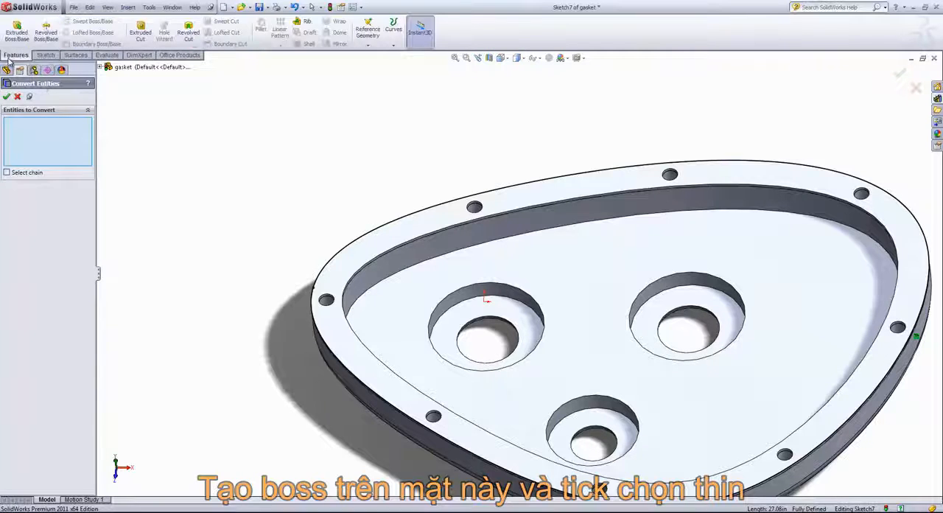
pyautogui.click(12, 41)
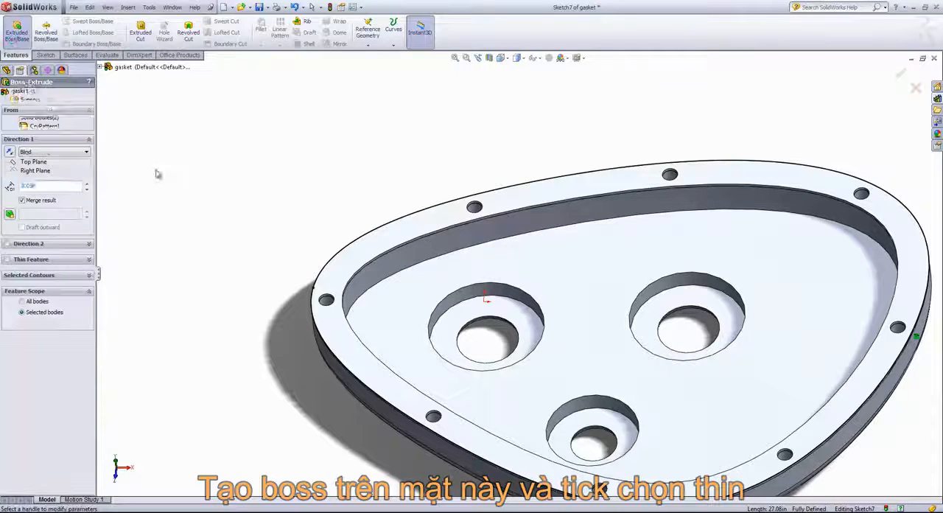
pyautogui.moveTo(181, 187); pyautogui.dragTo(203, 187, button='middle')
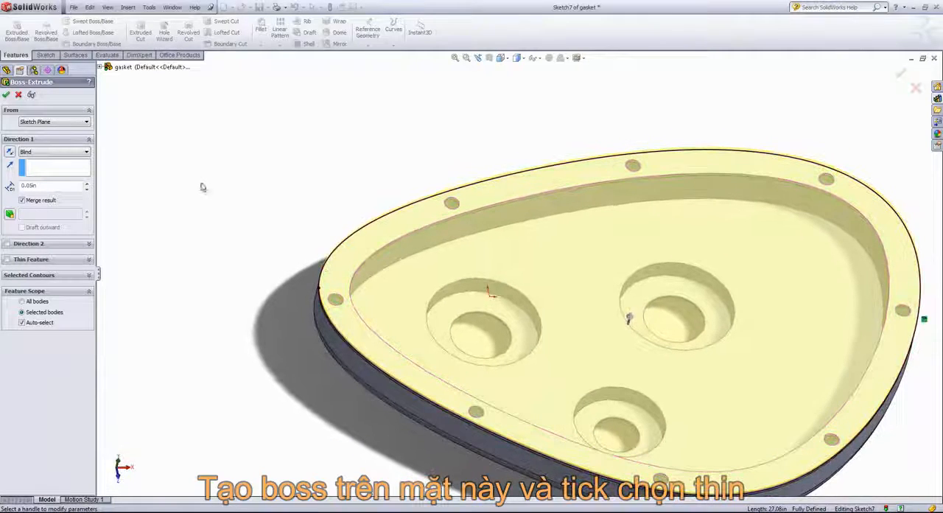
pyautogui.click(7, 259)
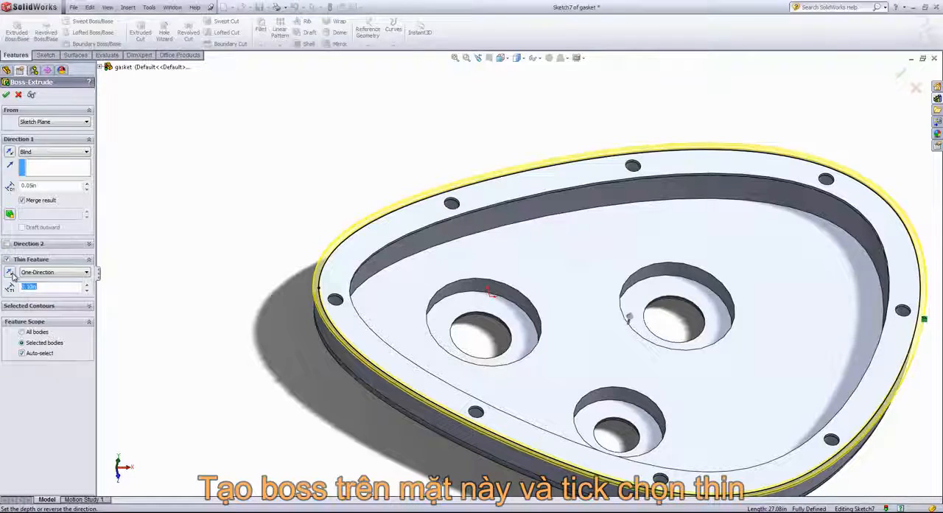
pyautogui.click(9, 272)
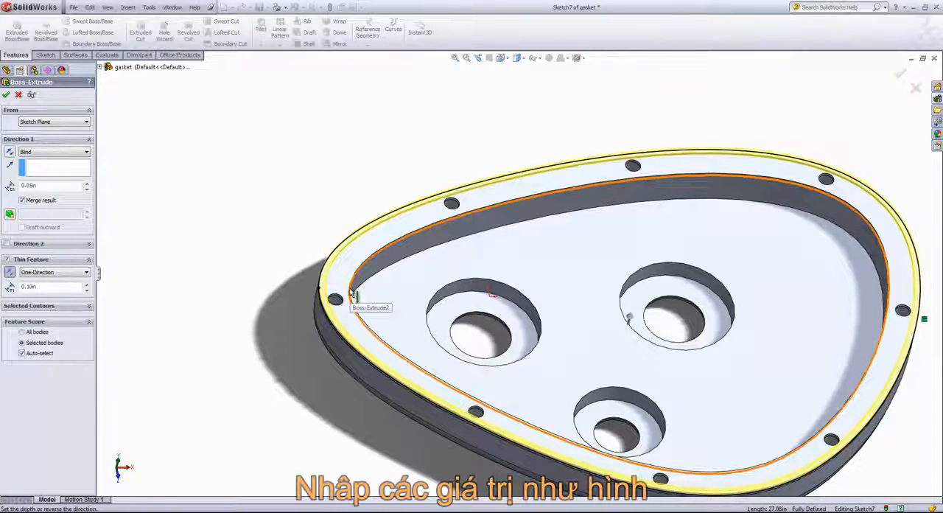
pyautogui.click(87, 285)
pyautogui.click(86, 284)
pyautogui.click(87, 284)
pyautogui.click(86, 285)
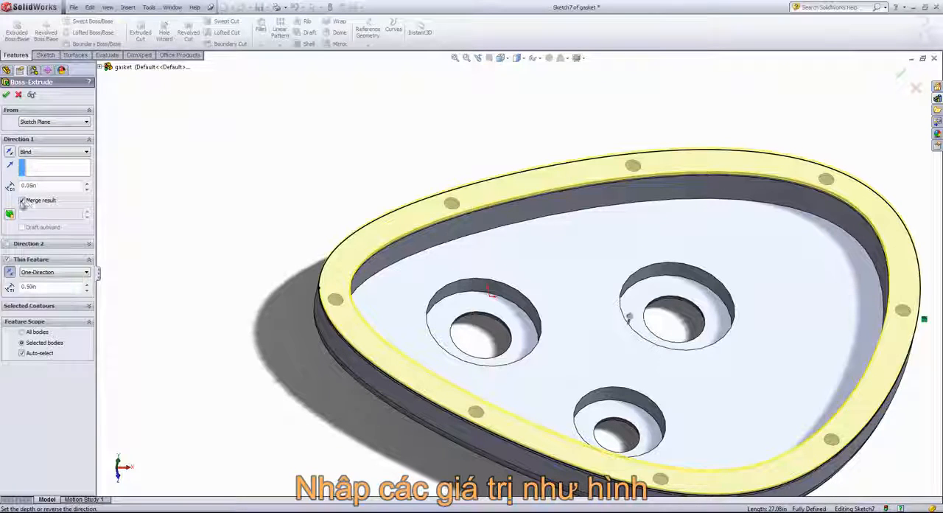
pyautogui.click(22, 201)
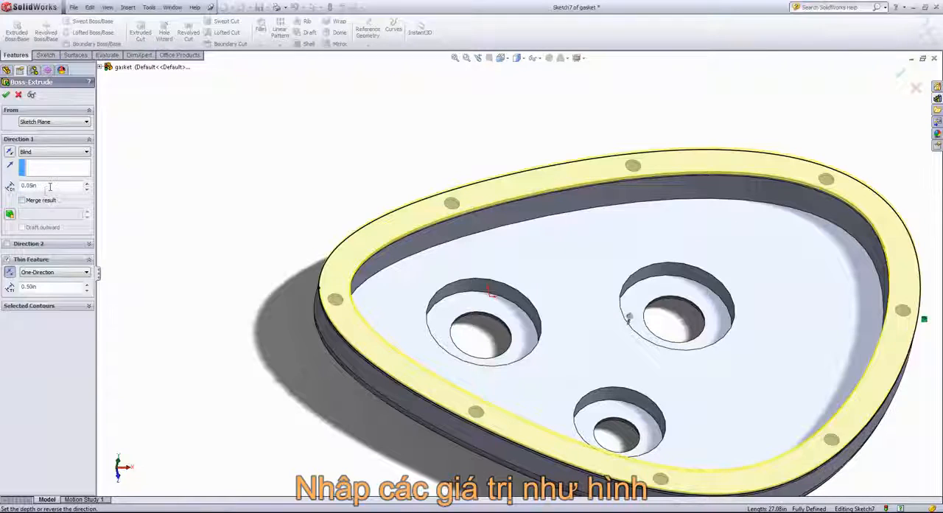
pyautogui.click(7, 96)
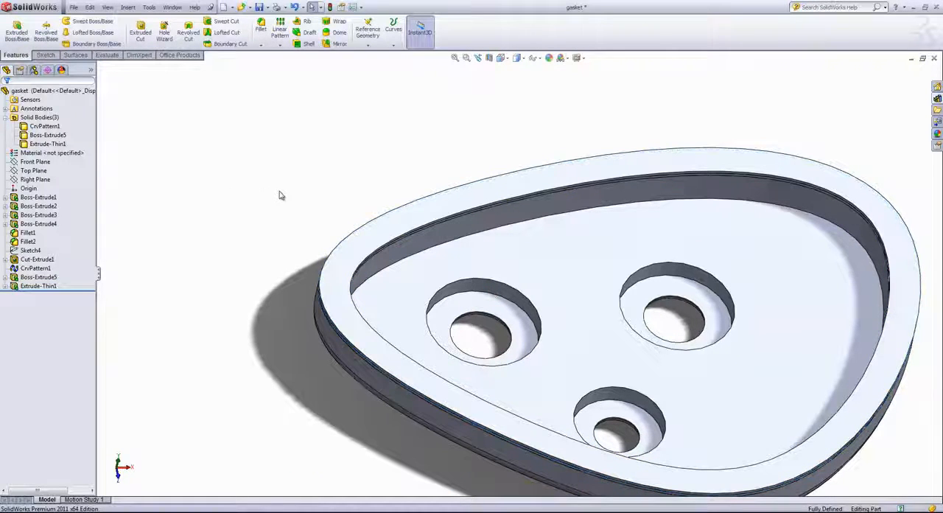
# Step: Start a sketch on the top face of the thin-feature body and hide that body to expose the bolt holes beneath
pyautogui.moveTo(287, 210)
pyautogui.mouseDown(button='middle')
pyautogui.moveTo(290, 158)
pyautogui.moveTo(275, 185)
pyautogui.moveTo(280, 202)
pyautogui.mouseUp(button='middle')
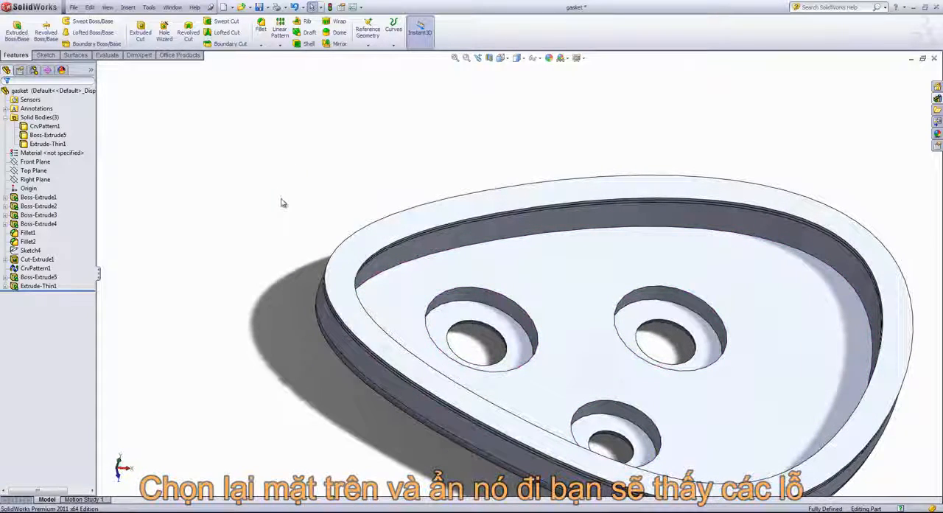
pyautogui.click(380, 225)
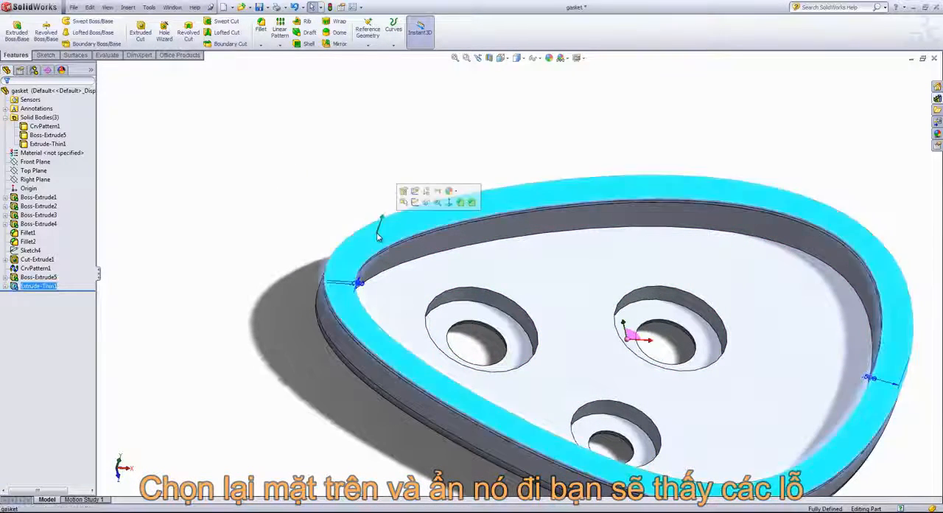
pyautogui.click(415, 204)
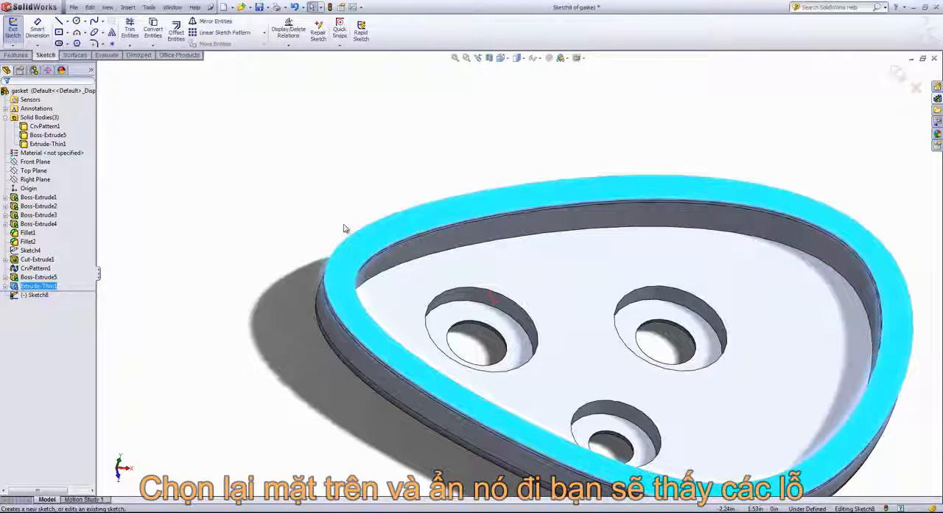
pyautogui.rightClick(397, 228)
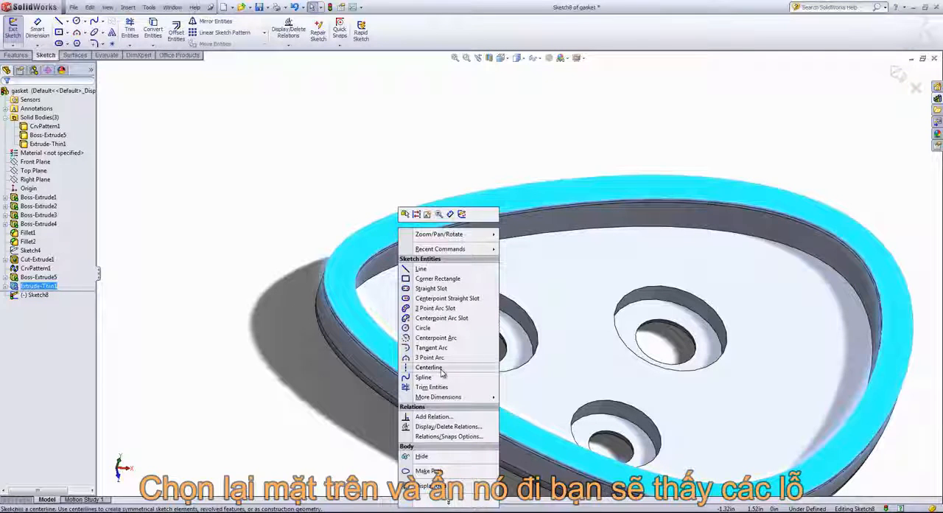
pyautogui.click(419, 455)
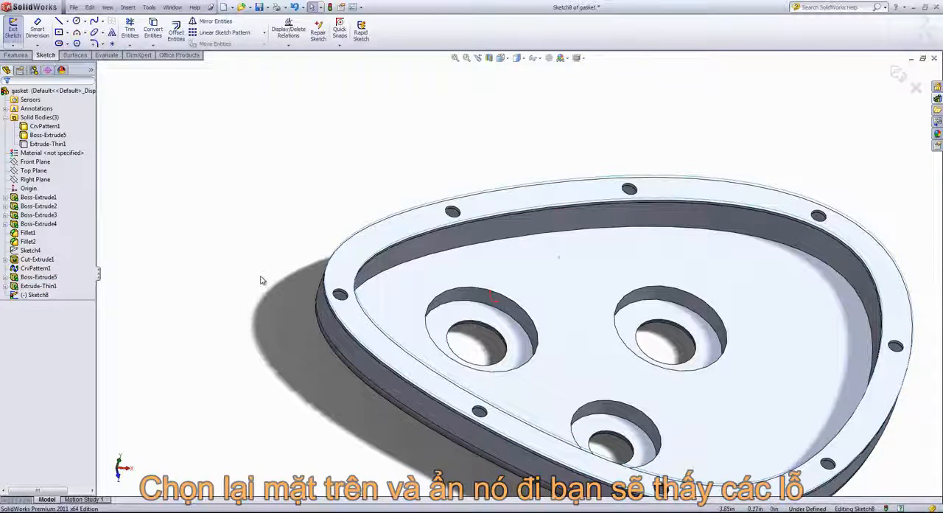
# Step: Convert the eight bolt hole edges of the gasket body beneath into the sketch
pyautogui.click(152, 29)
pyautogui.click(345, 301)
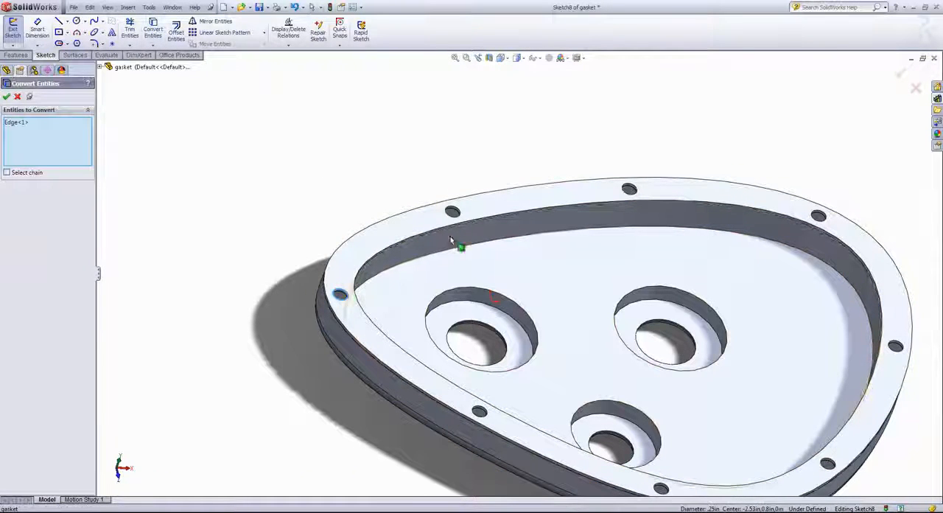
pyautogui.click(626, 213)
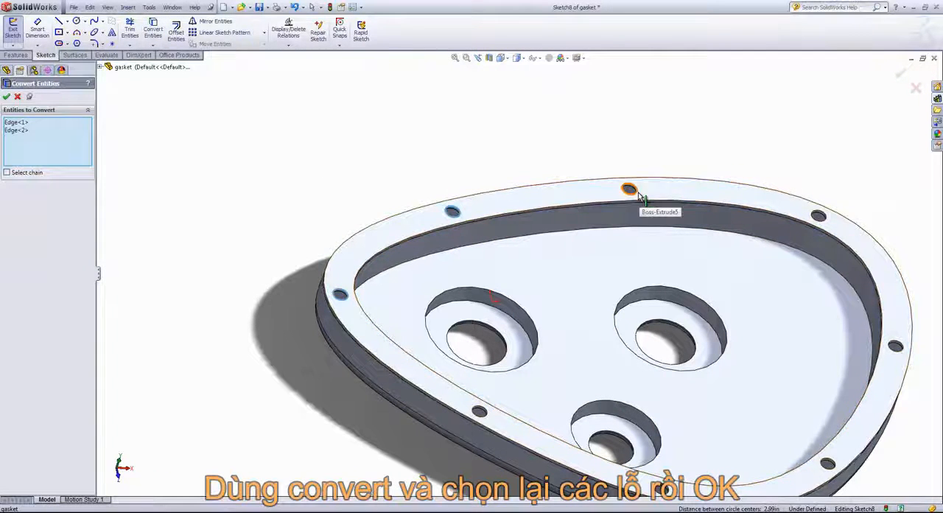
pyautogui.click(629, 190)
pyautogui.click(819, 216)
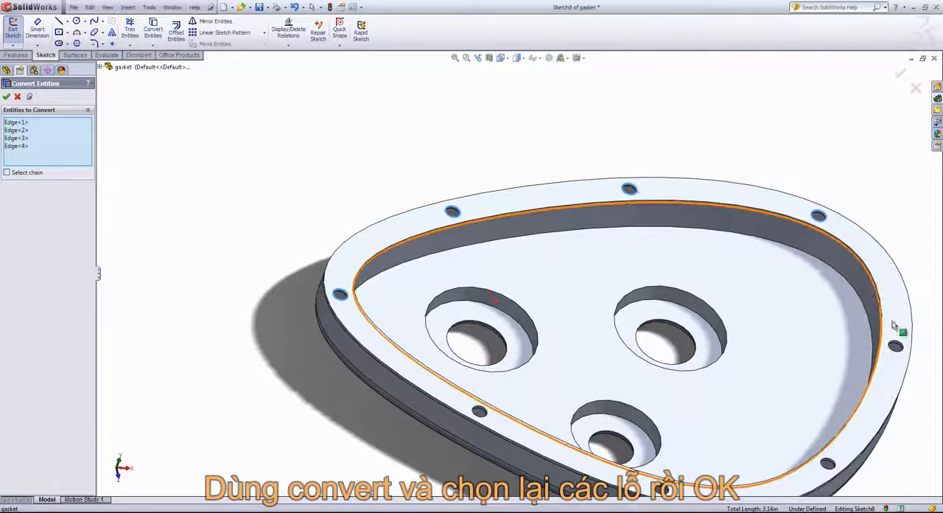
pyautogui.click(896, 345)
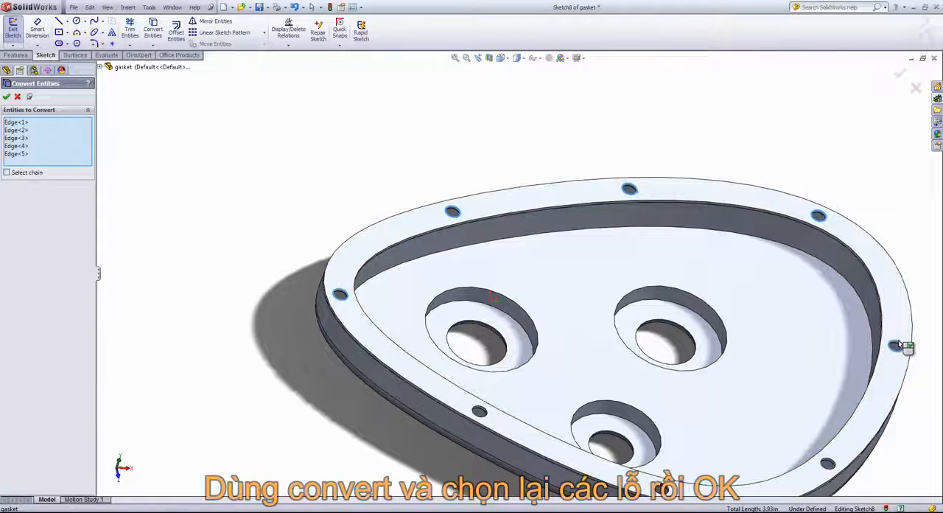
pyautogui.click(831, 462)
pyautogui.click(669, 489)
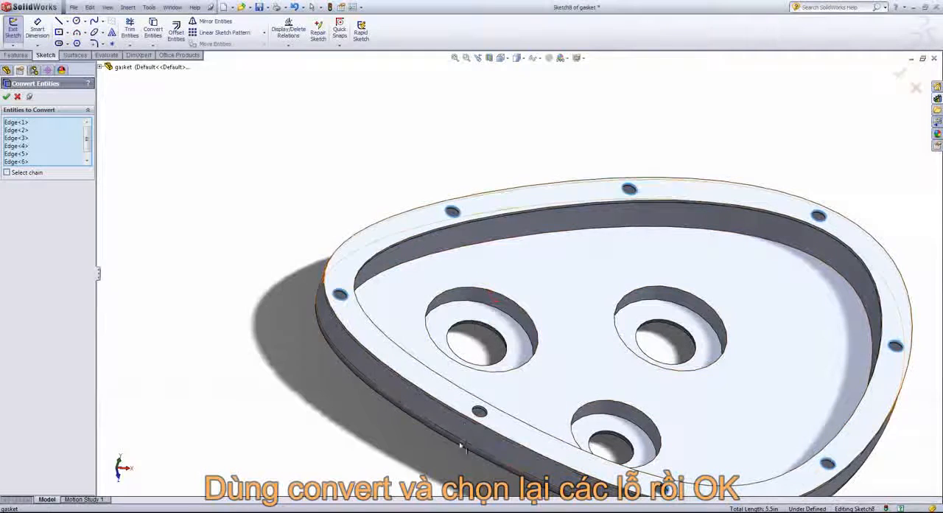
pyautogui.click(479, 411)
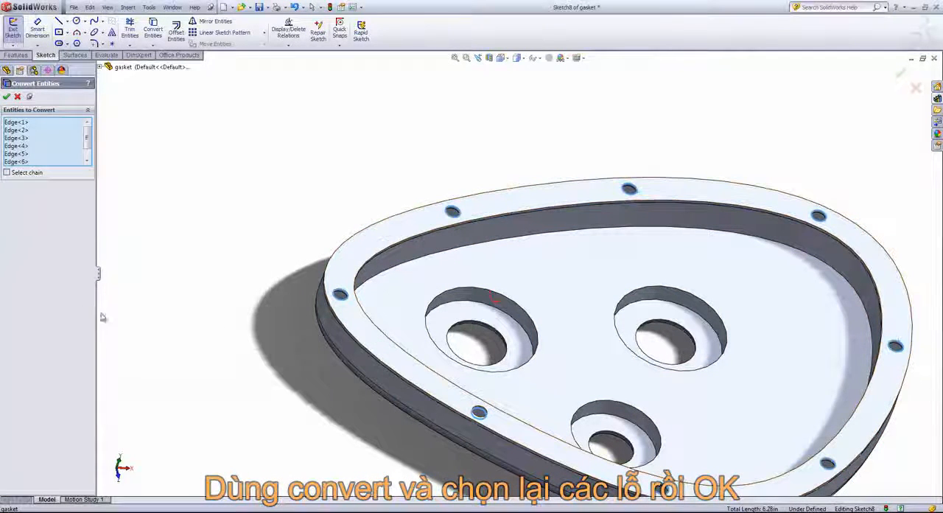
pyautogui.click(6, 96)
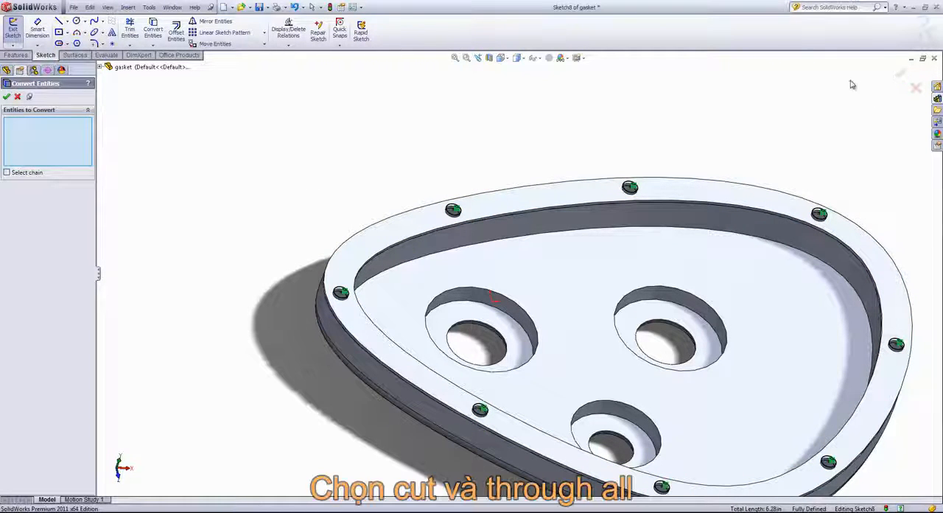
pyautogui.click(916, 88)
# Step: Try to cut the eight converted hole circles with a Through All extruded cut
pyautogui.click(15, 54)
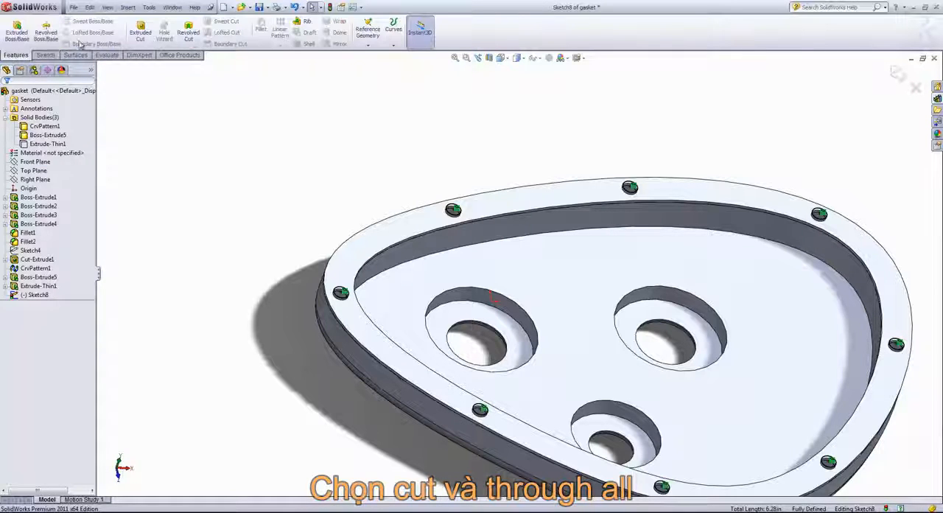
pyautogui.click(133, 37)
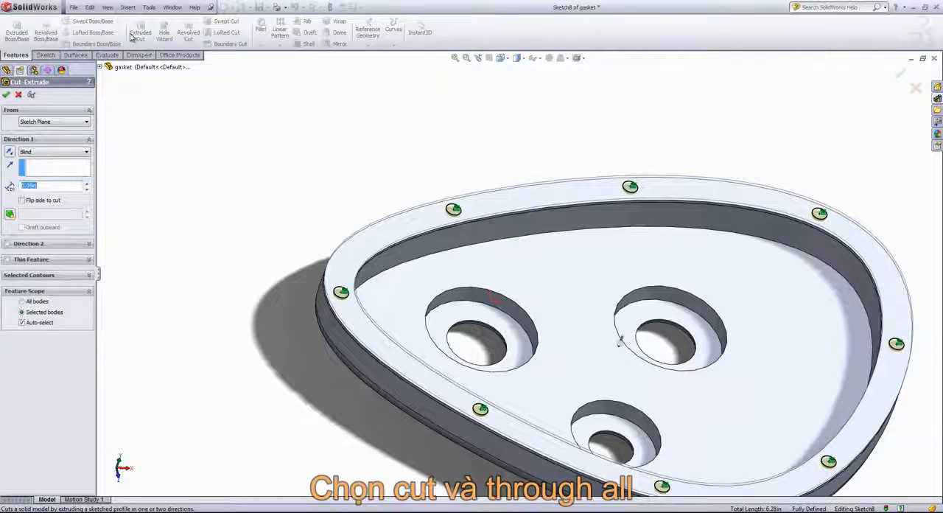
pyautogui.click(45, 152)
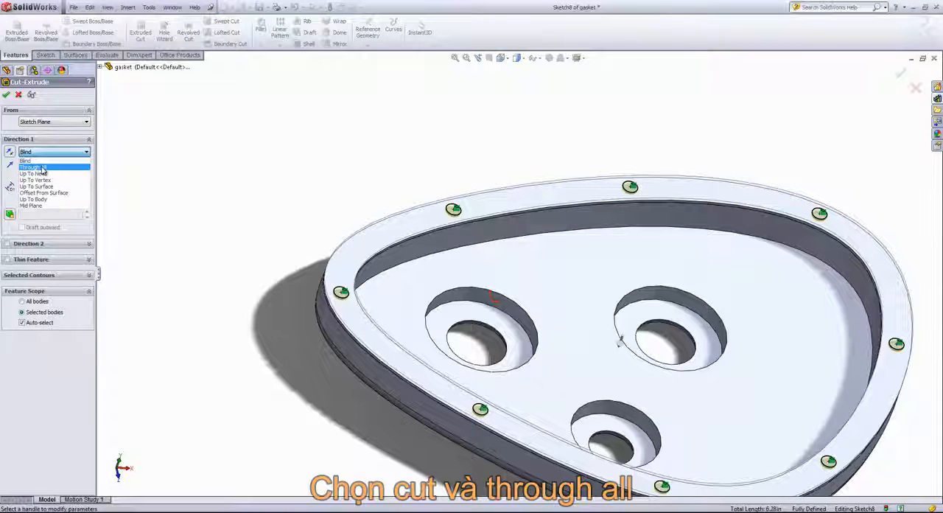
pyautogui.click(44, 167)
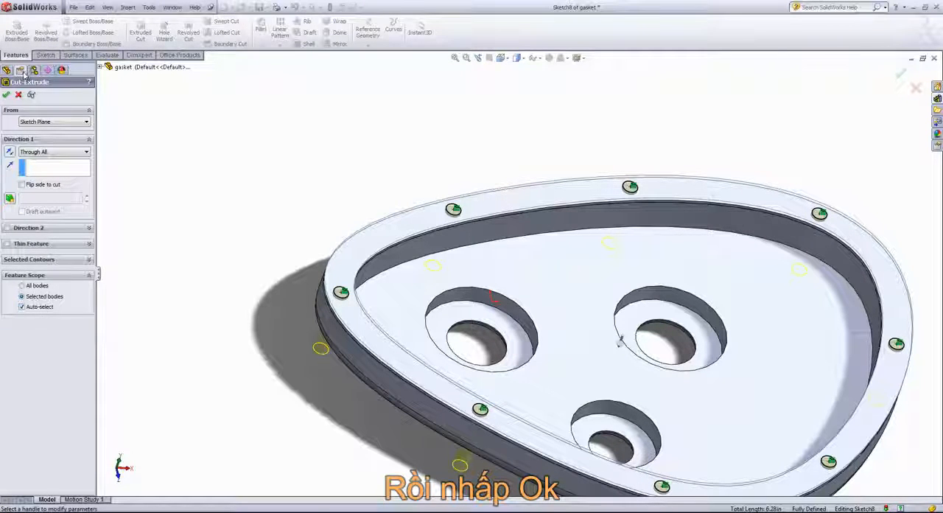
pyautogui.click(7, 96)
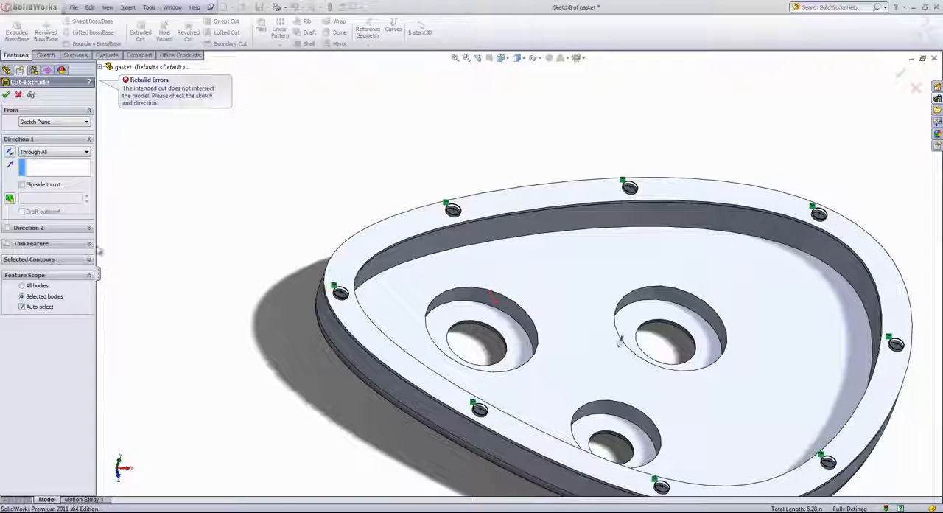
# Step: Turn off automatic body selection for the cut, show the hidden Extrude-Thin1 body, and cut the holes through that body only
pyautogui.click(31, 307)
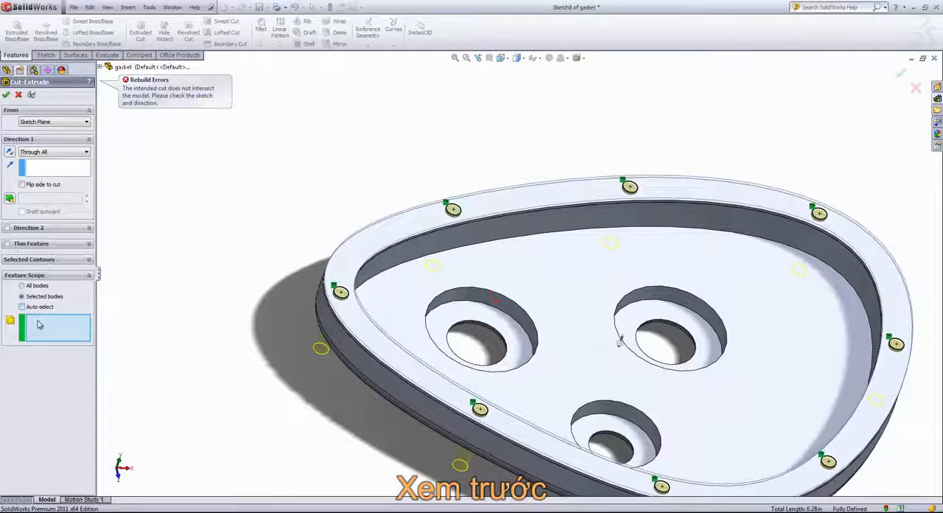
pyautogui.moveTo(374, 251); pyautogui.dragTo(217, 177, button='middle')
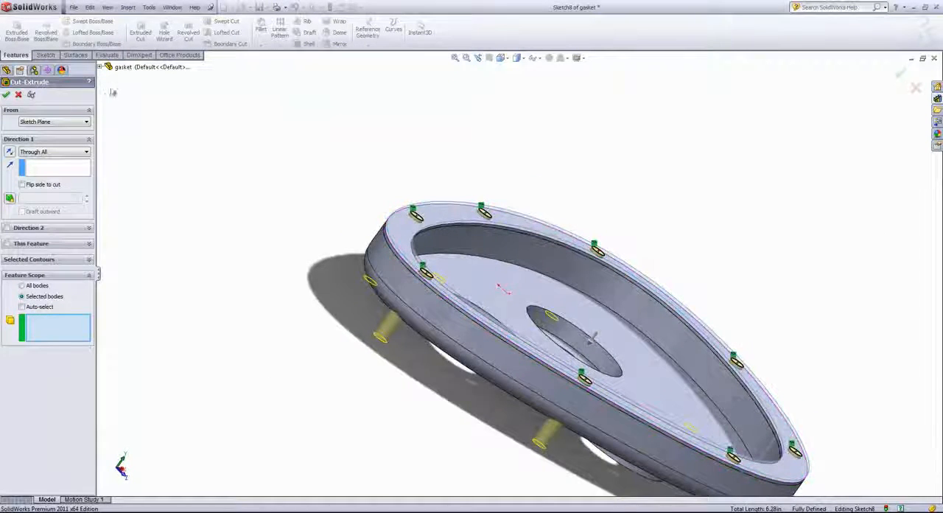
pyautogui.click(100, 67)
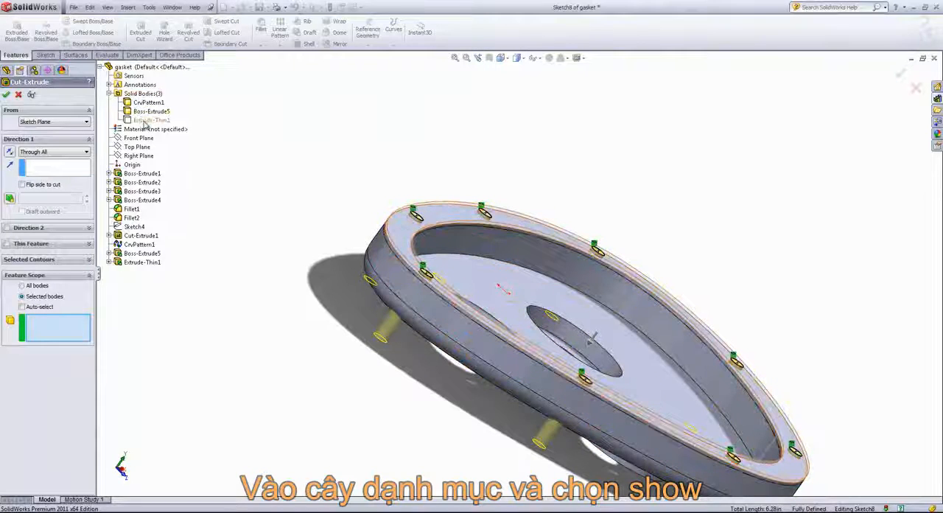
pyautogui.rightClick(145, 122)
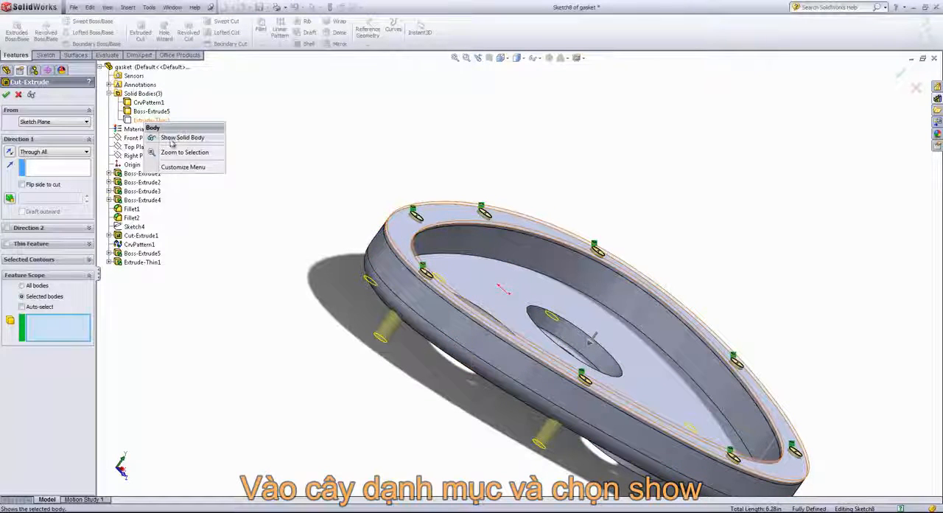
pyautogui.click(174, 139)
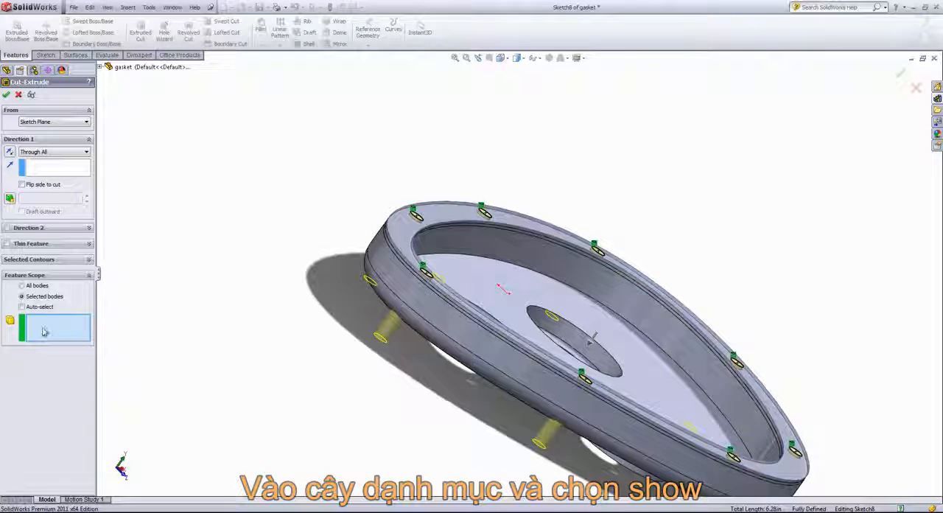
pyautogui.click(407, 236)
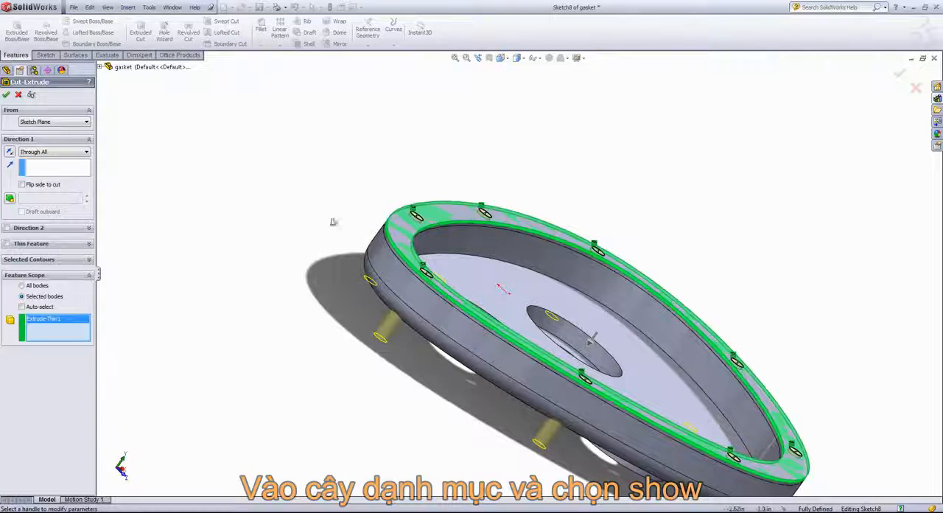
pyautogui.click(6, 94)
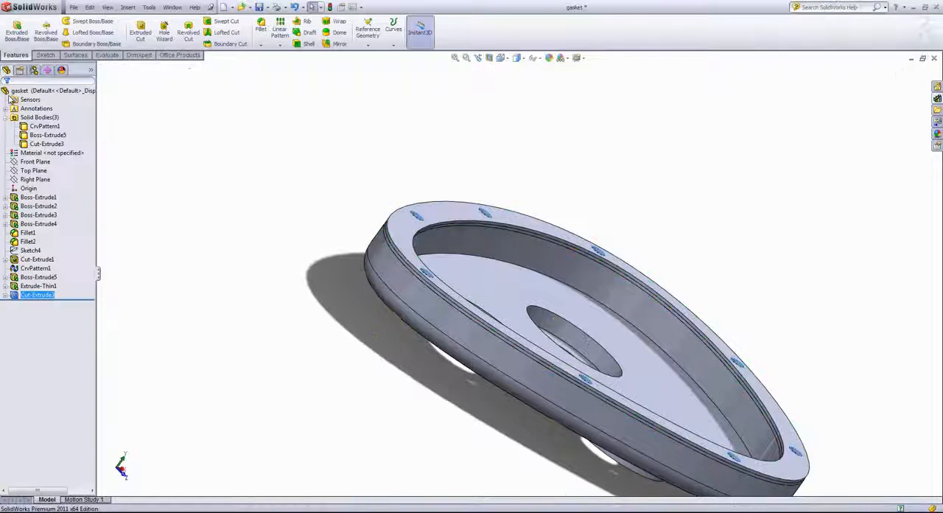
pyautogui.click(269, 197)
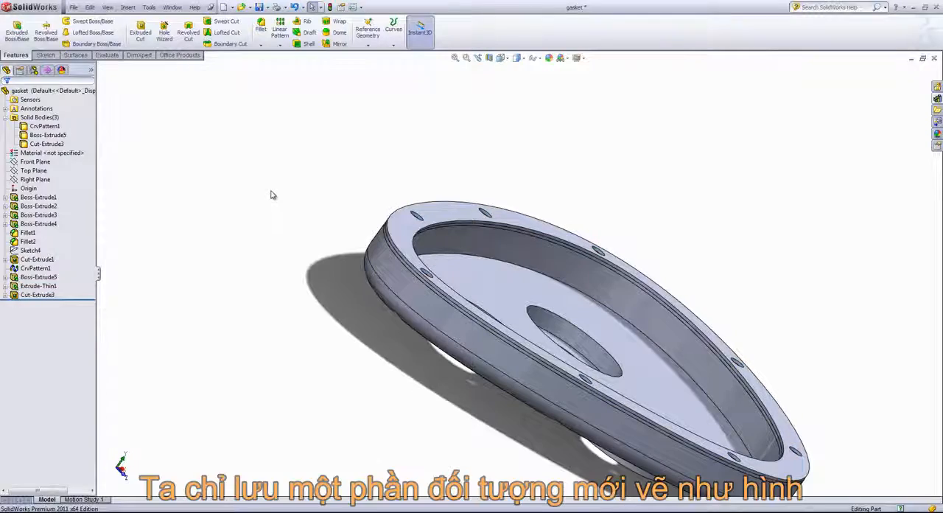
# Step: Inspect the rim's separate solid bodies by highlighting Cut-Extrude3 and Boss-Extrude5 in turn
pyautogui.moveTo(351, 187); pyautogui.dragTo(324, 204, button='middle')
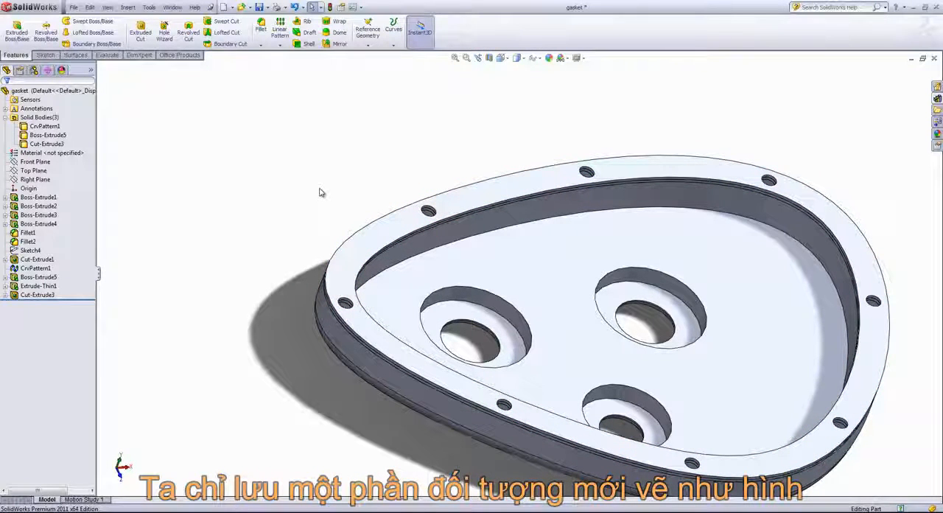
pyautogui.click(57, 146)
pyautogui.click(48, 137)
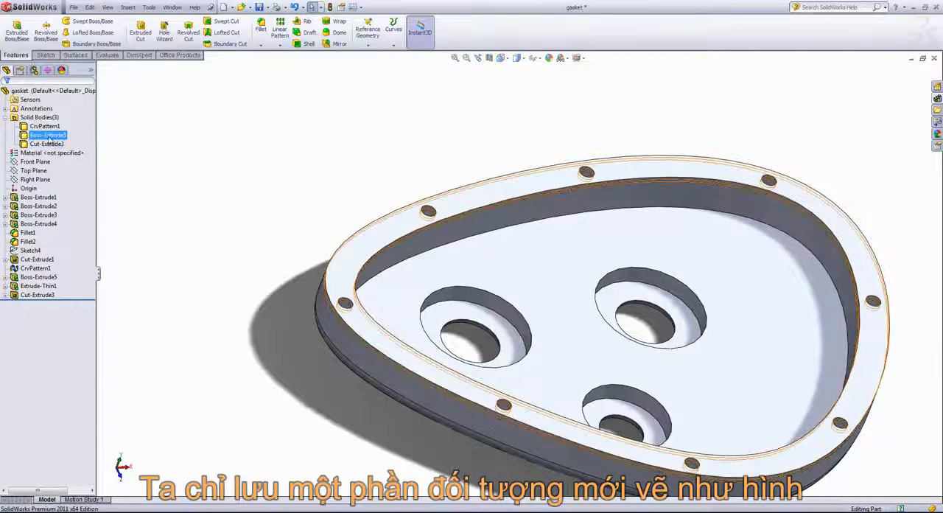
# Step: Insert the Cut-Extrude3 gasket body into a new part saved as gasket-solo, saving all modified component documents with it
pyautogui.rightClick(56, 144)
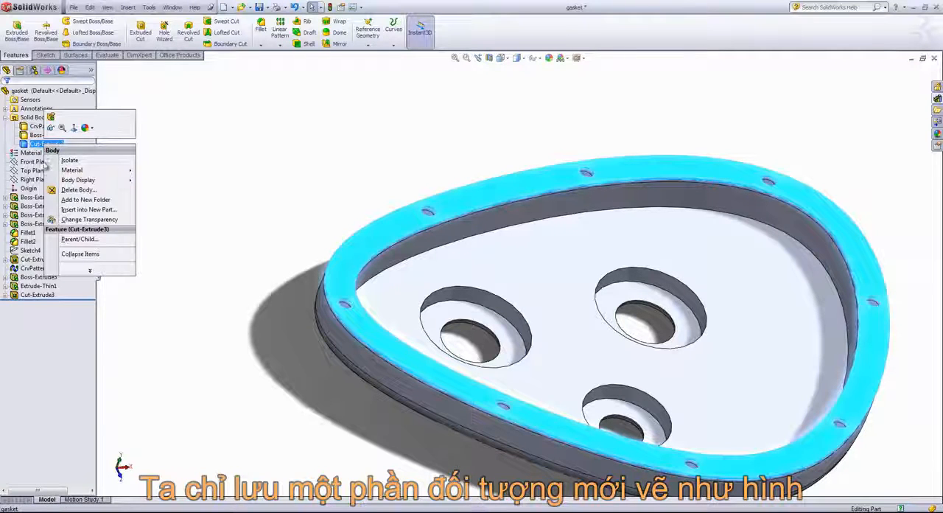
pyautogui.click(74, 209)
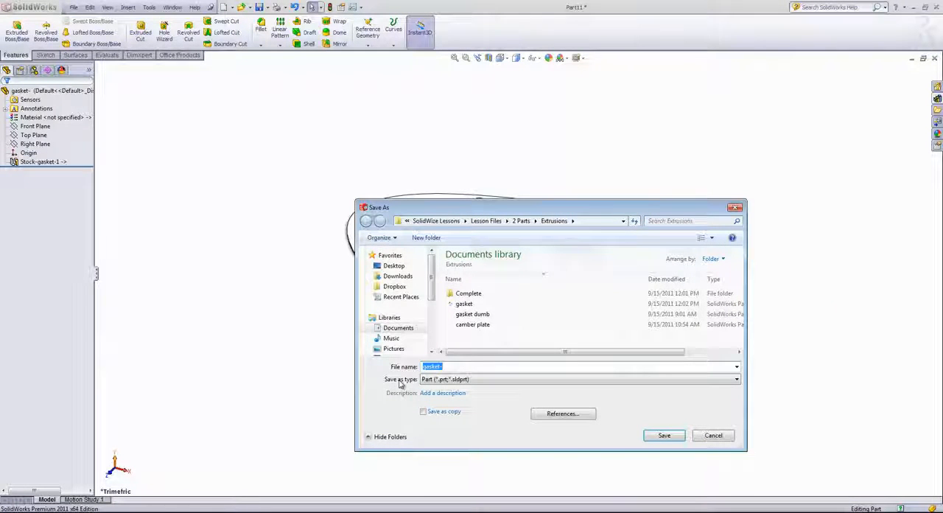
pyautogui.click(453, 366)
pyautogui.write('s')
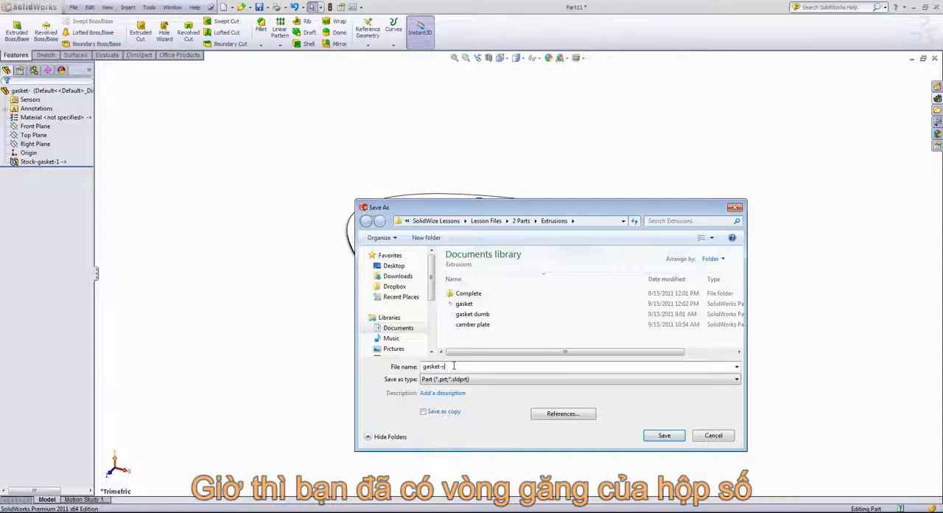
pyautogui.write('olo')
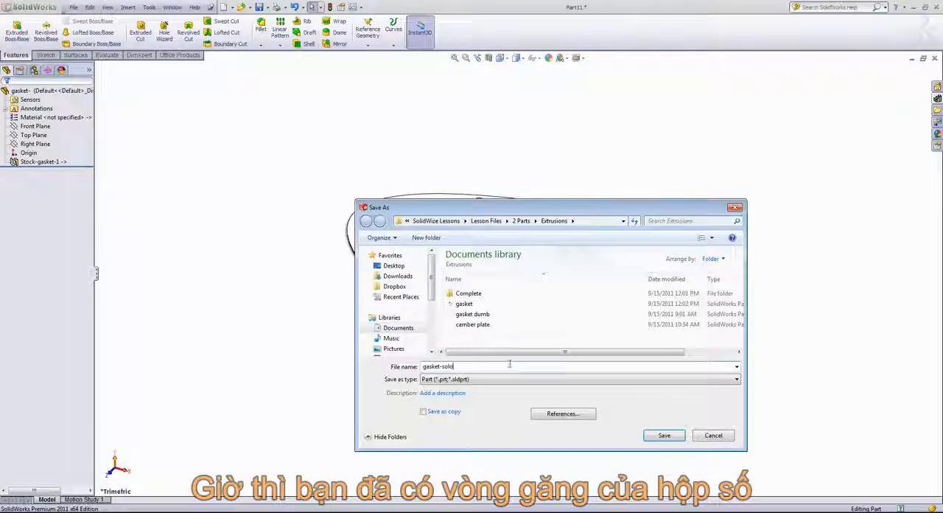
pyautogui.click(665, 435)
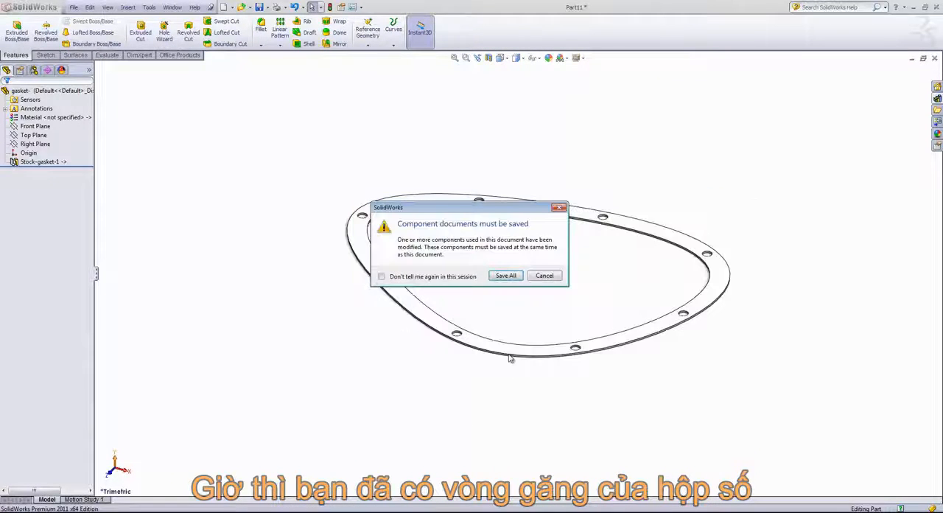
pyautogui.click(506, 276)
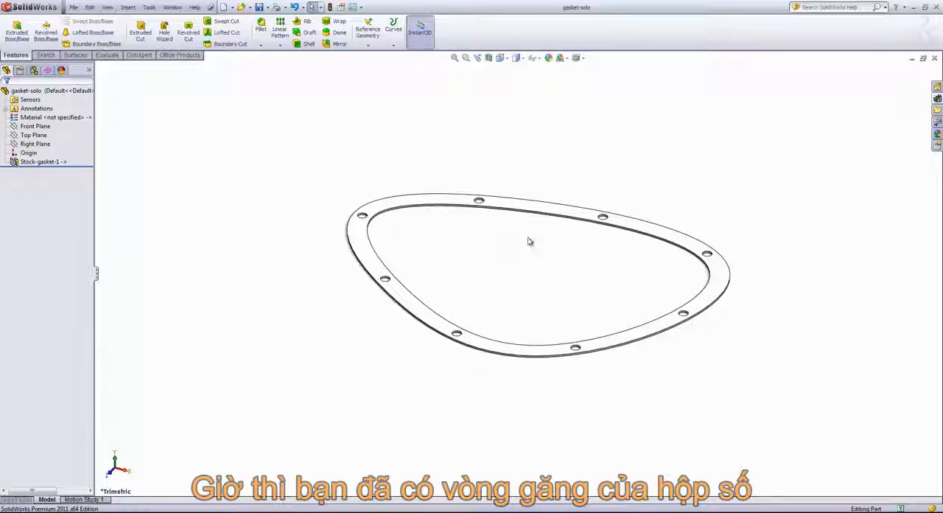
# Step: Tile the gasket and gasket-solo documents horizontally
pyautogui.click(171, 7)
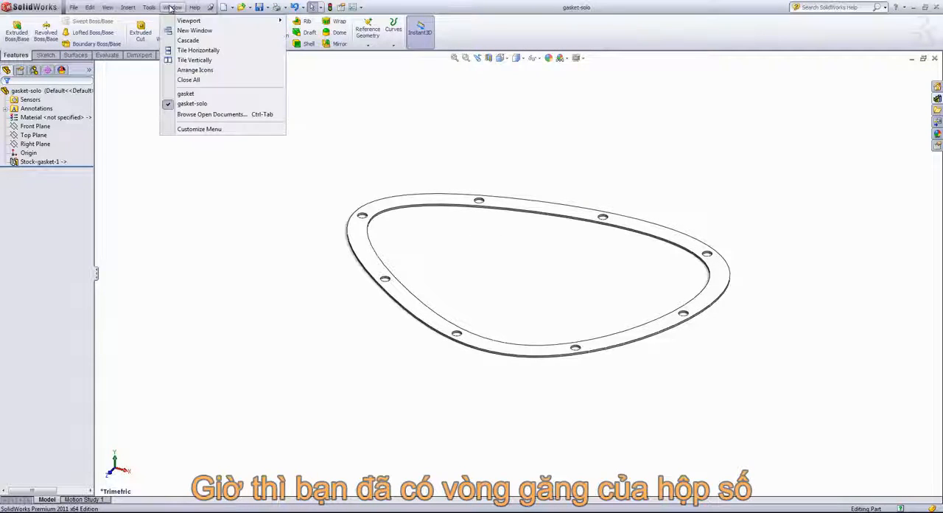
pyautogui.moveTo(203, 96)
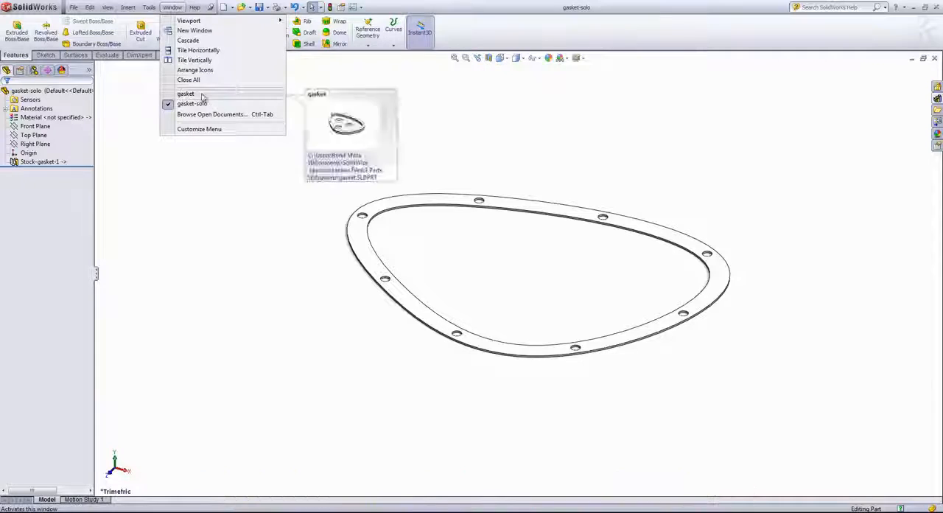
pyautogui.click(195, 50)
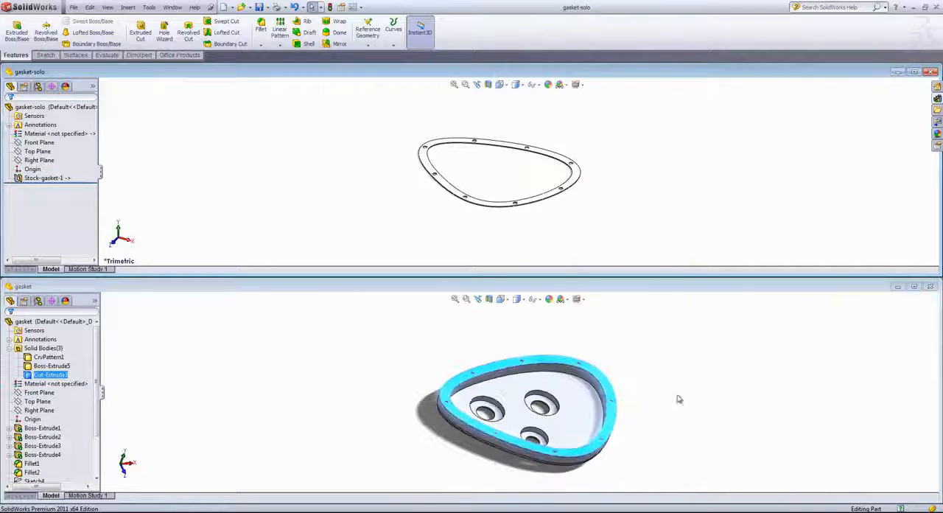
# Step: Edit the base sketch of the gasket part and move the outline's upper-right spline point inward to about X 5.71, Y 1.82
pyautogui.click(701, 425)
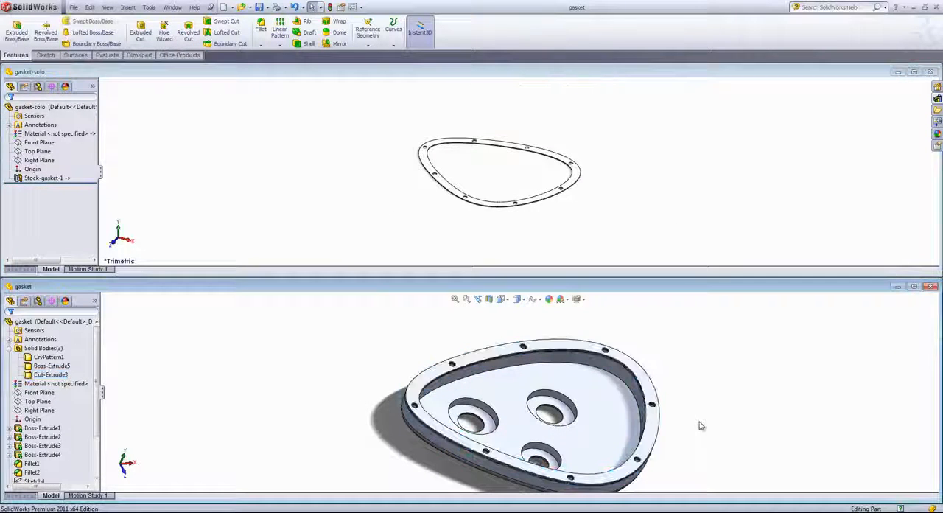
pyautogui.rightClick(597, 394)
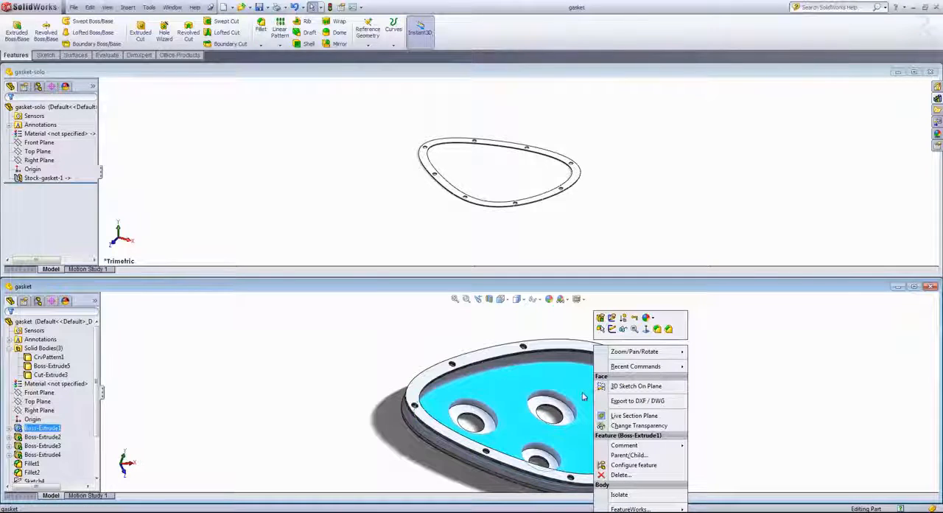
pyautogui.click(611, 328)
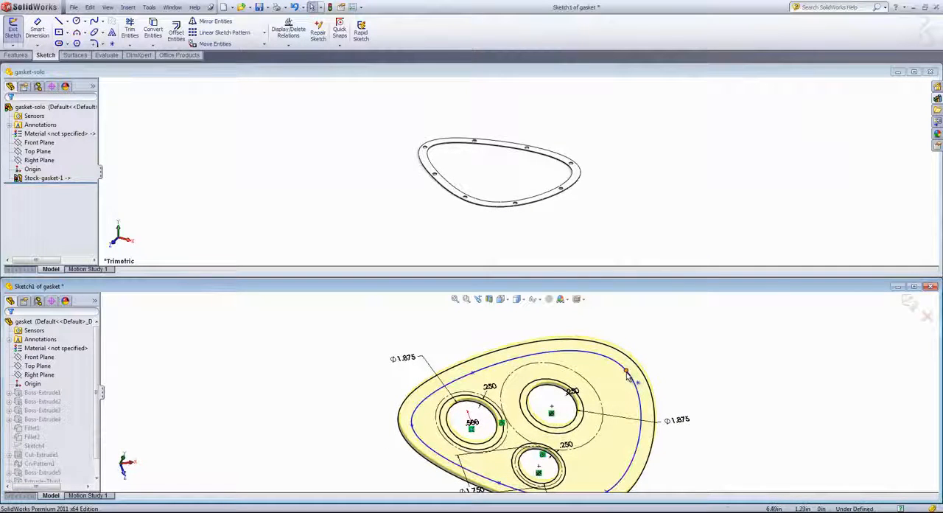
pyautogui.click(628, 368)
pyautogui.moveTo(630, 368); pyautogui.dragTo(603, 366)
pyautogui.scroll(1, 626, 424)
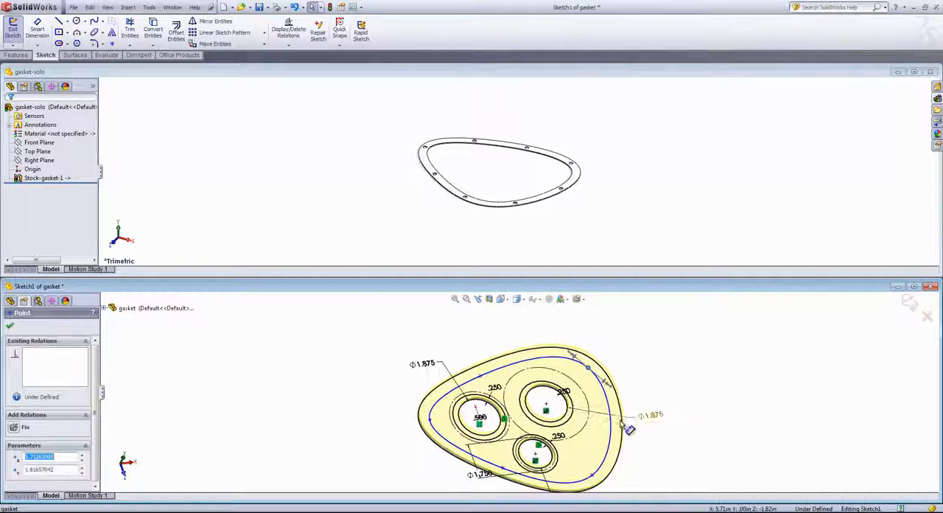
# Step: Move the outline's lower-right spline point inward to about X 3.4, Y -3.52, finish the sketch, and activate gasket-solo to update it
pyautogui.click(592, 475)
pyautogui.moveTo(601, 472); pyautogui.dragTo(576, 480)
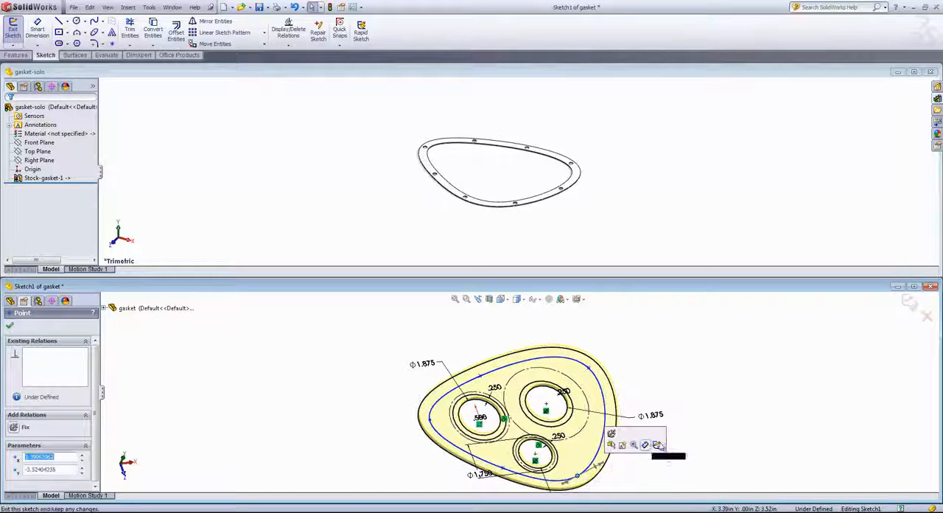
pyautogui.click(654, 372)
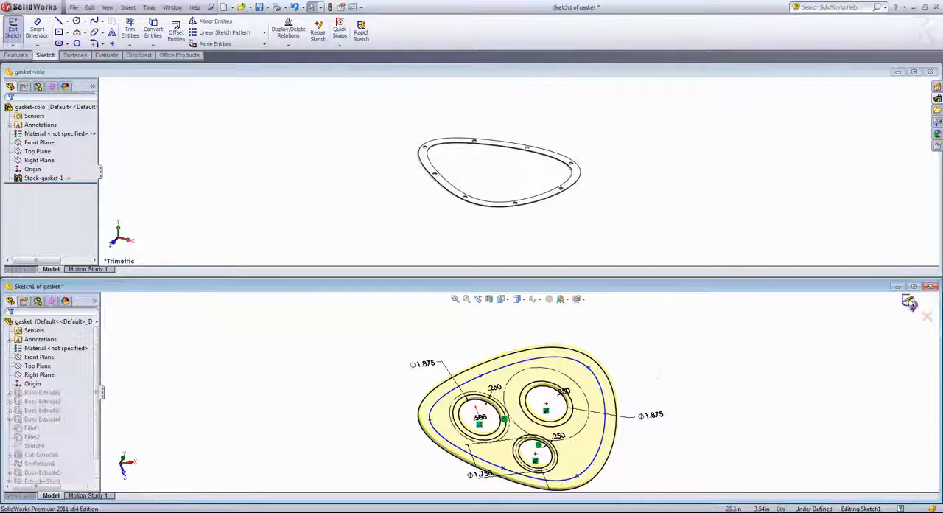
pyautogui.click(909, 303)
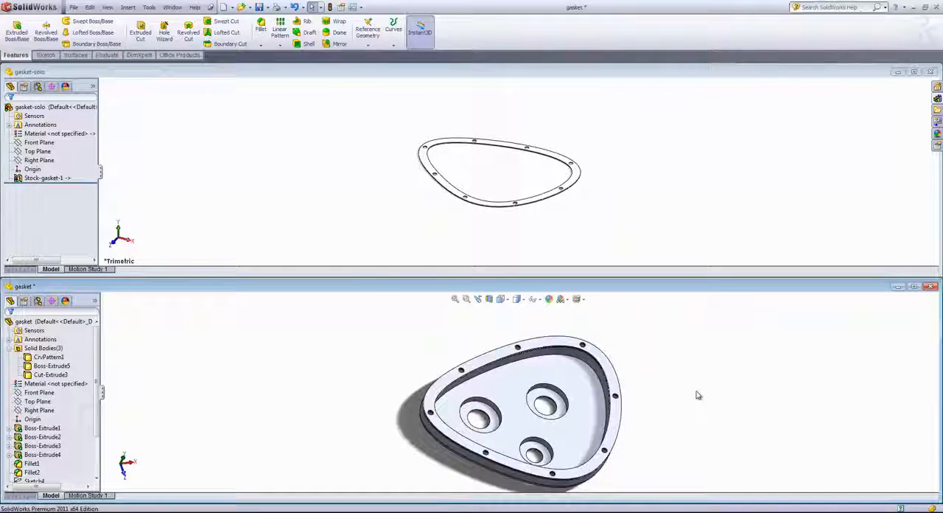
pyautogui.click(632, 176)
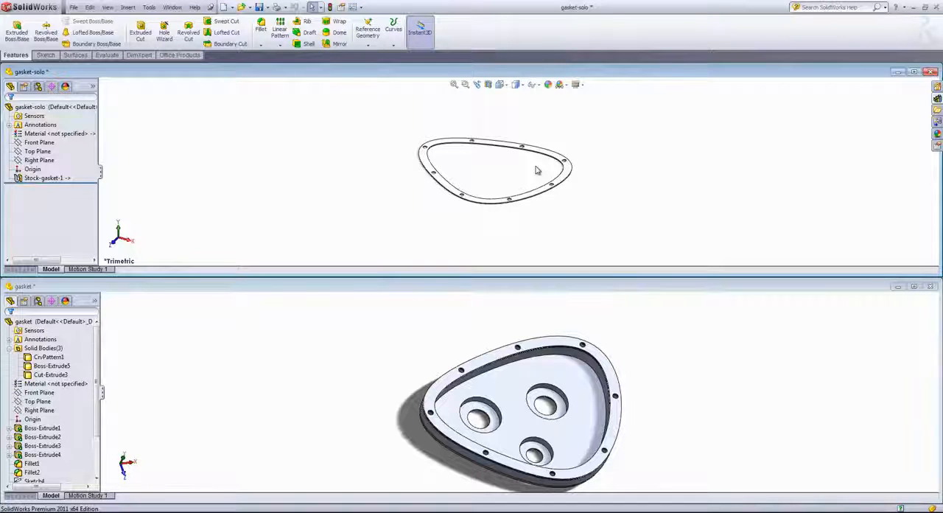
# Step: Maximize the gasket document and delete its Cut-Extrude3 solid body
pyautogui.click(914, 287)
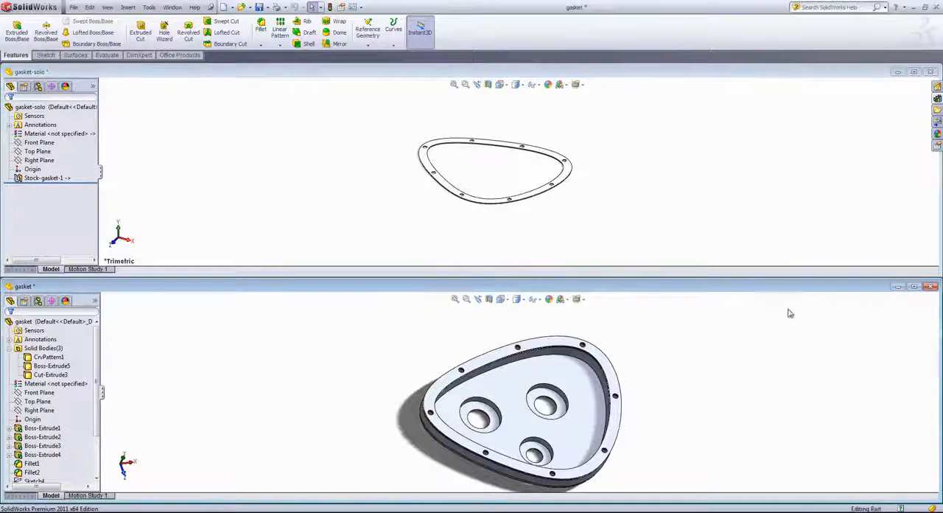
pyautogui.moveTo(585, 336)
pyautogui.mouseDown(button='middle')
pyautogui.moveTo(558, 261)
pyautogui.moveTo(575, 325)
pyautogui.mouseUp(button='middle')
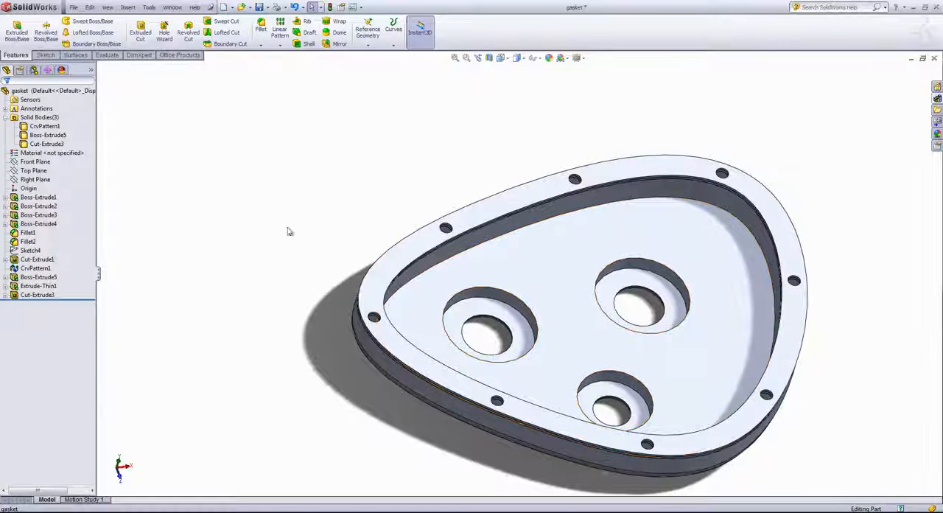
pyautogui.click(36, 268)
pyautogui.rightClick(43, 145)
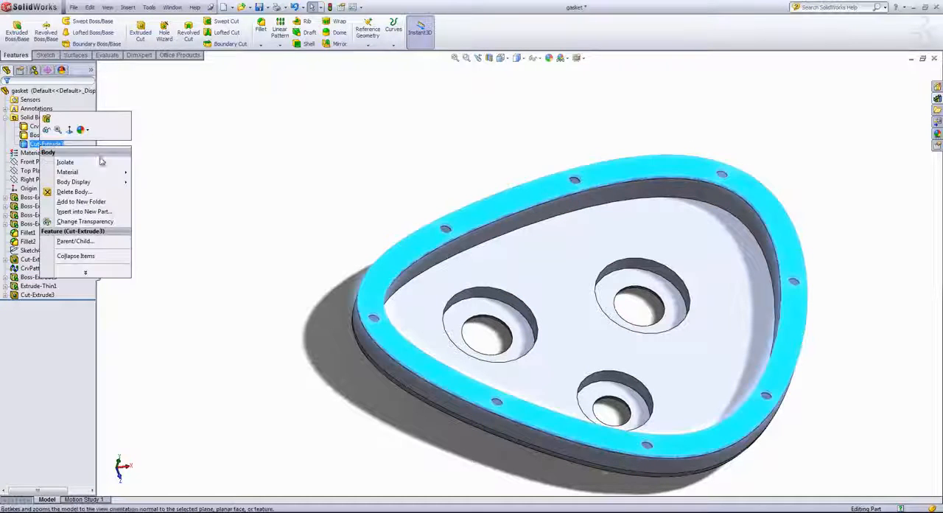
pyautogui.click(72, 192)
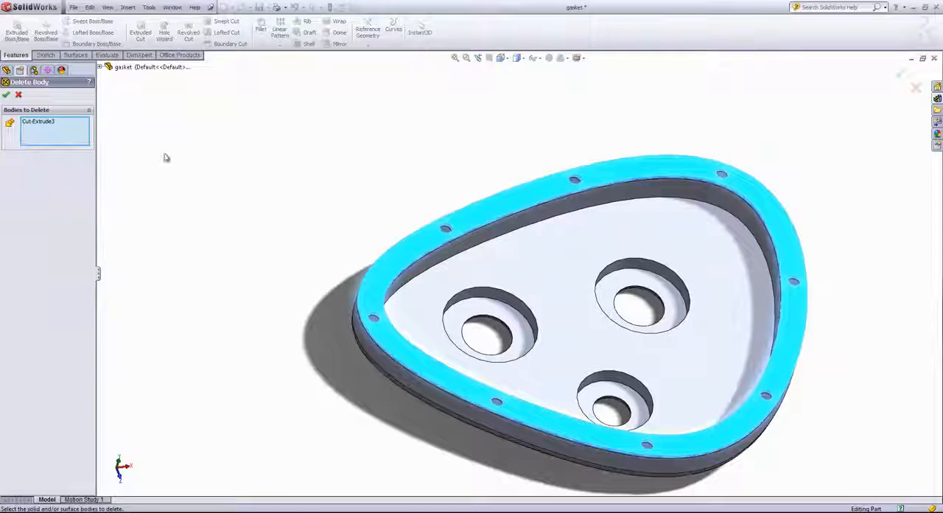
pyautogui.click(6, 95)
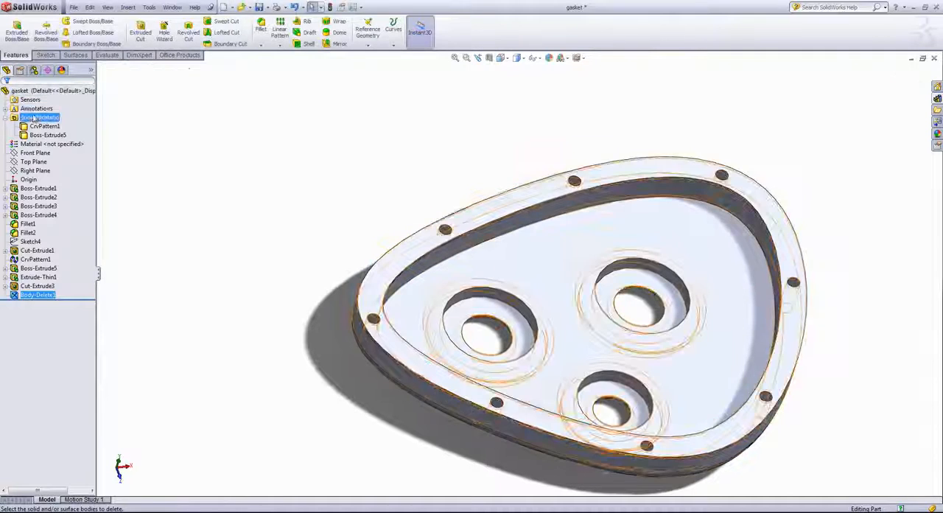
# Step: Delete the remaining Boss-Extrude5 gasket body from the gasket part
pyautogui.rightClick(46, 135)
pyautogui.click(66, 178)
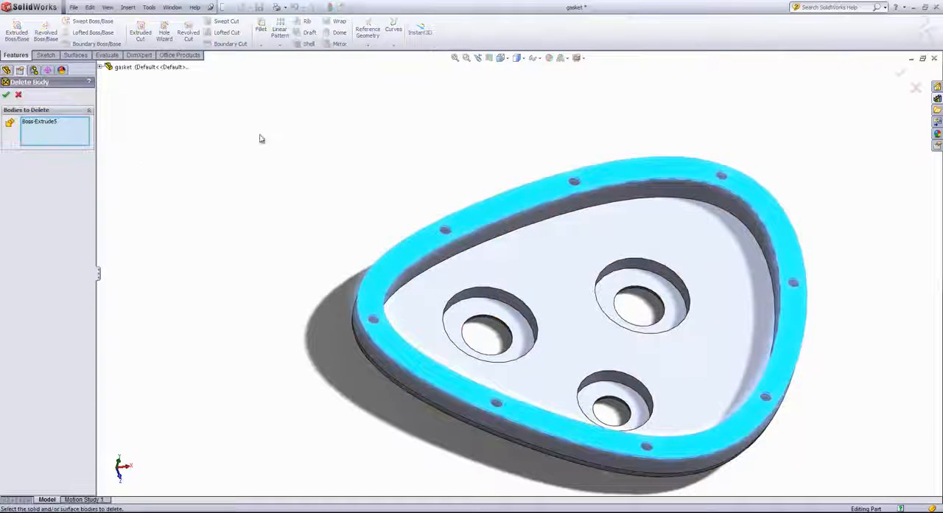
pyautogui.click(6, 95)
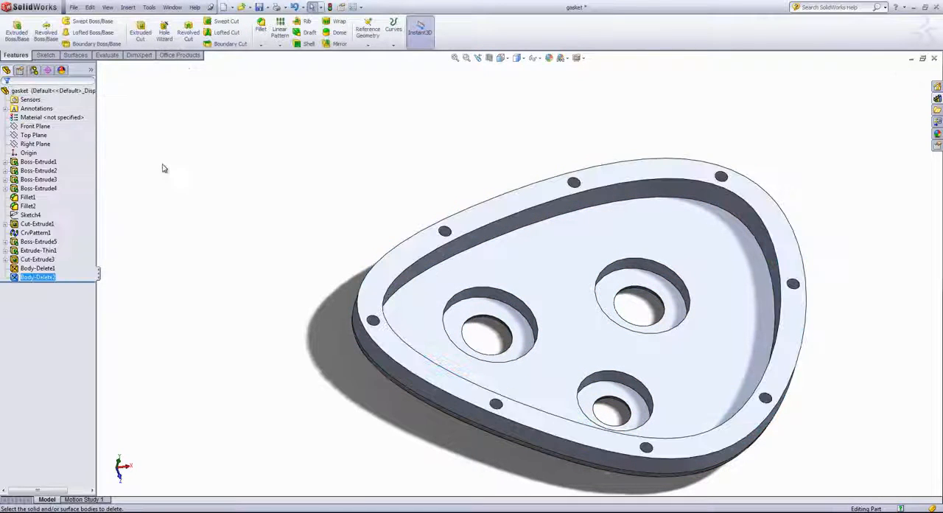
# Step: Review the Extrude-Thin1, Cut-Extrude3, Body-Delete1 and Body-Delete2 features in the gasket part's history
pyautogui.moveTo(193, 201); pyautogui.dragTo(189, 177, button='middle')
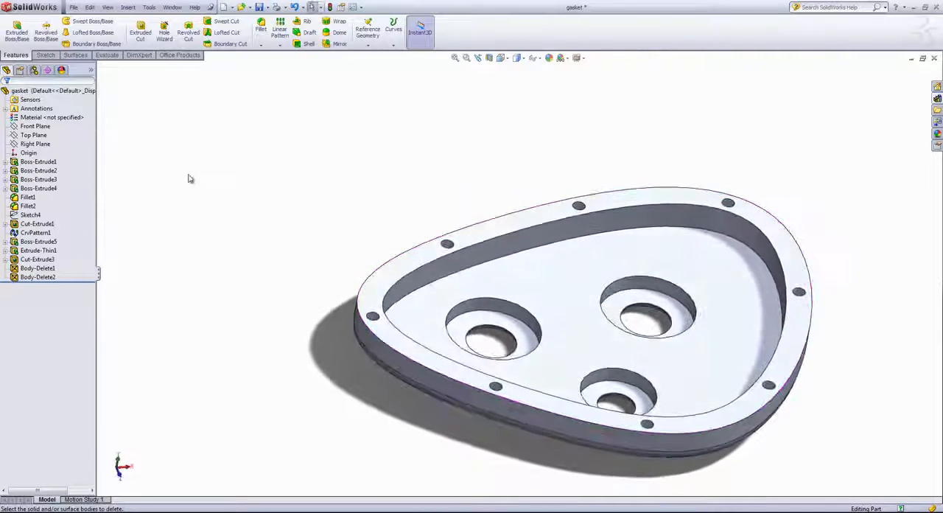
pyautogui.click(41, 233)
pyautogui.click(37, 260)
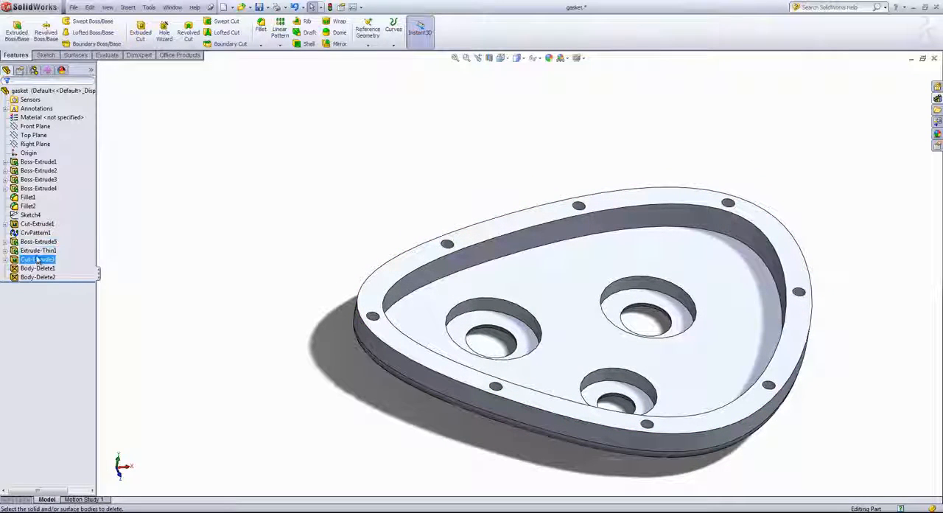
pyautogui.click(36, 251)
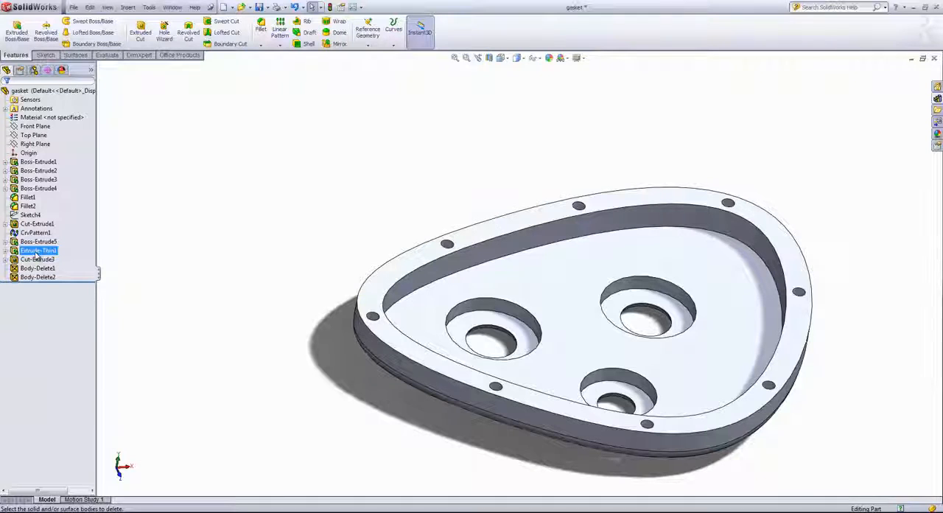
pyautogui.click(37, 259)
pyautogui.click(35, 268)
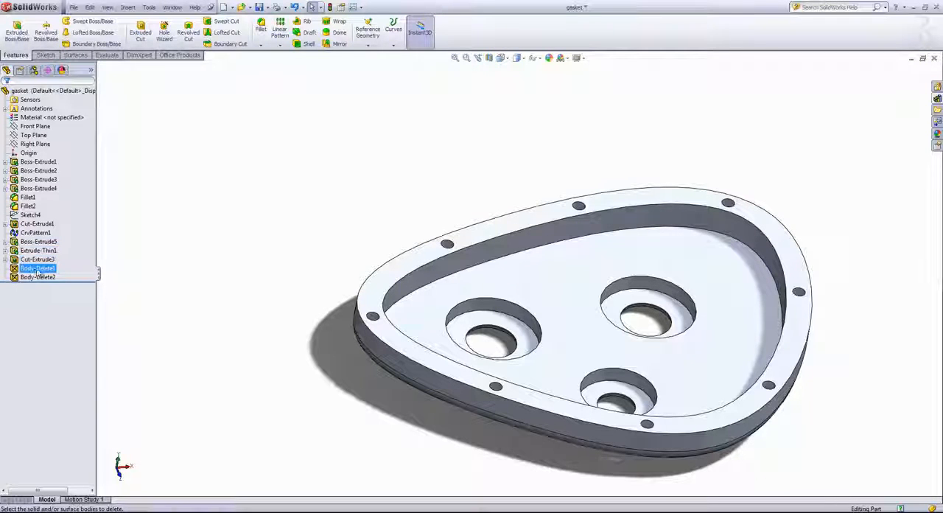
pyautogui.click(32, 278)
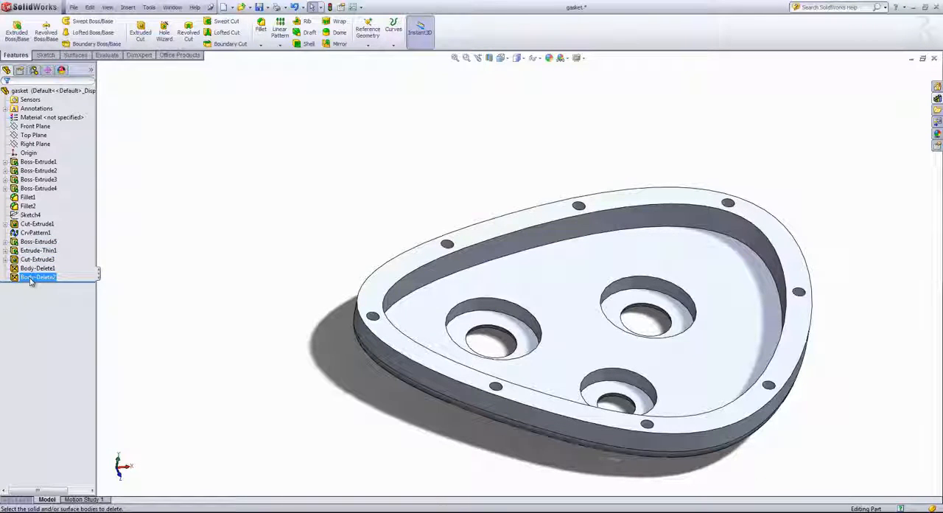